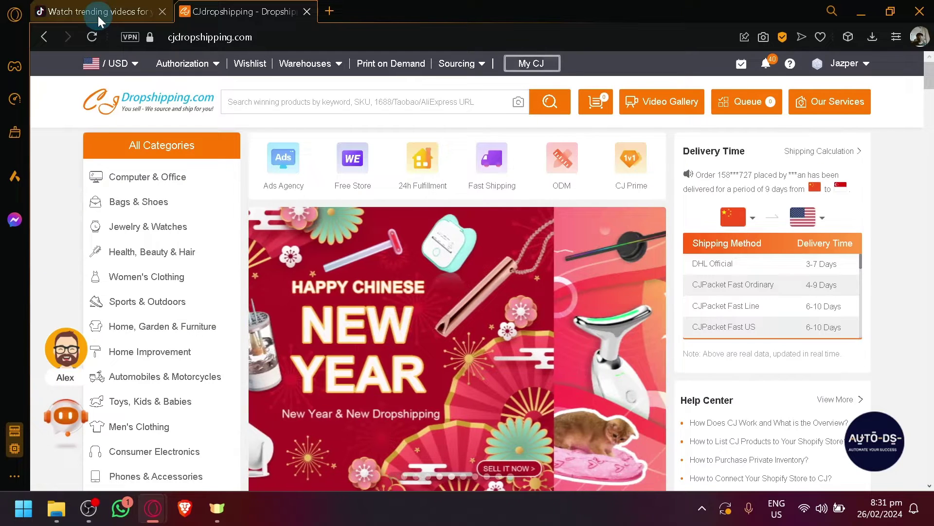
Glance at the TikTok trending videos feed, then return to the CJ Dropshipping homepage
left_click(98, 15)
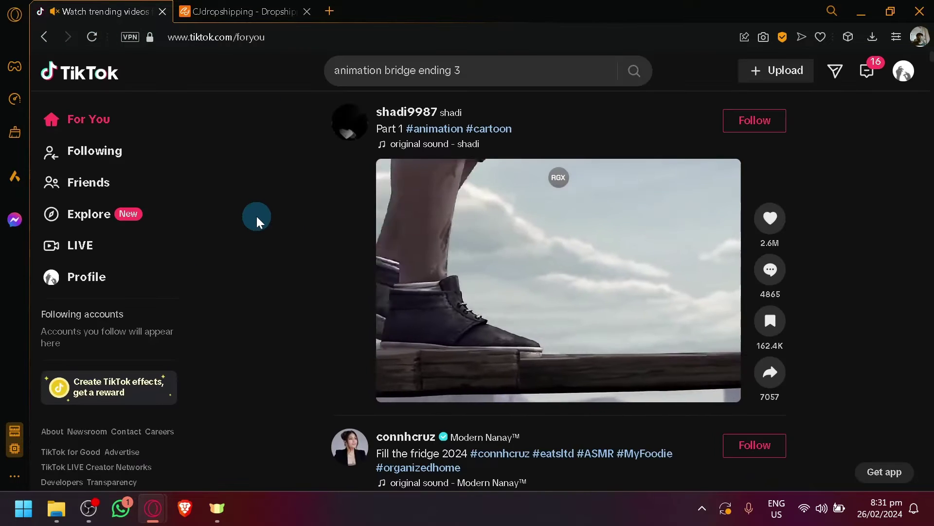
scroll(256, 216, "down", 1)
left_click(253, 10)
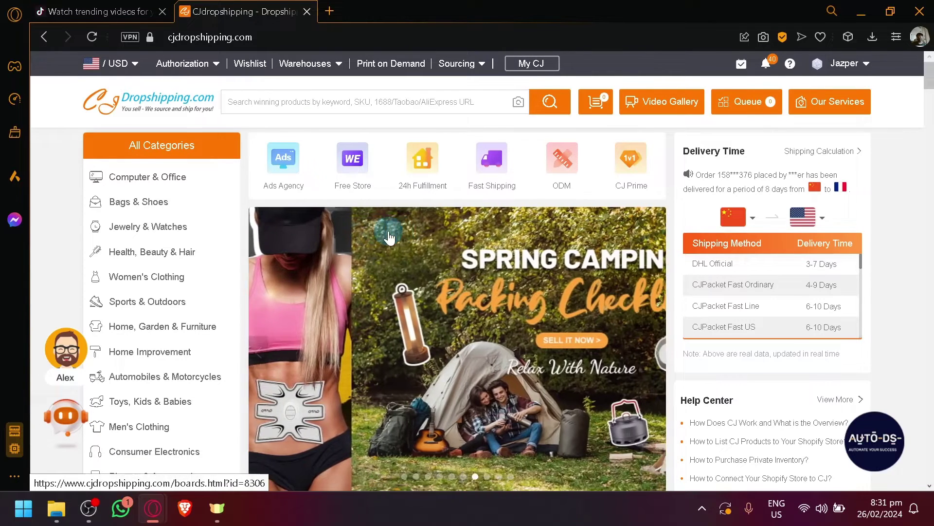
Browse the Trending, New and Video Products rows, then bring up the TikTok For You feed
scroll(388, 236, "down", 10)
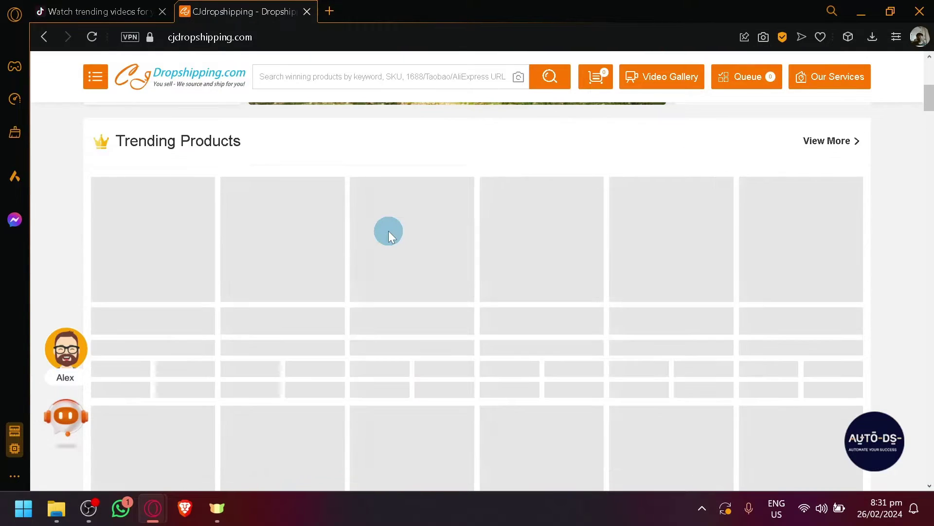
scroll(378, 244, "down", 2)
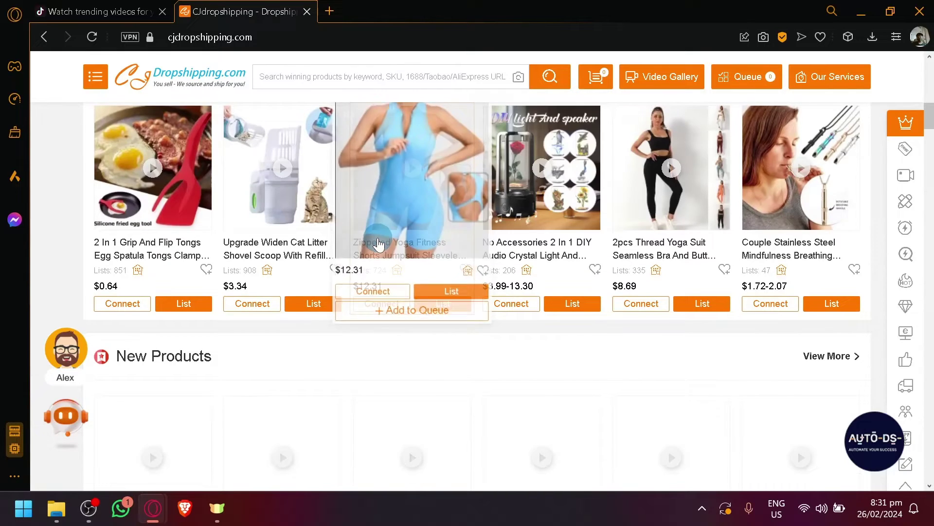
scroll(378, 244, "down", 5)
mouse_move(378, 243)
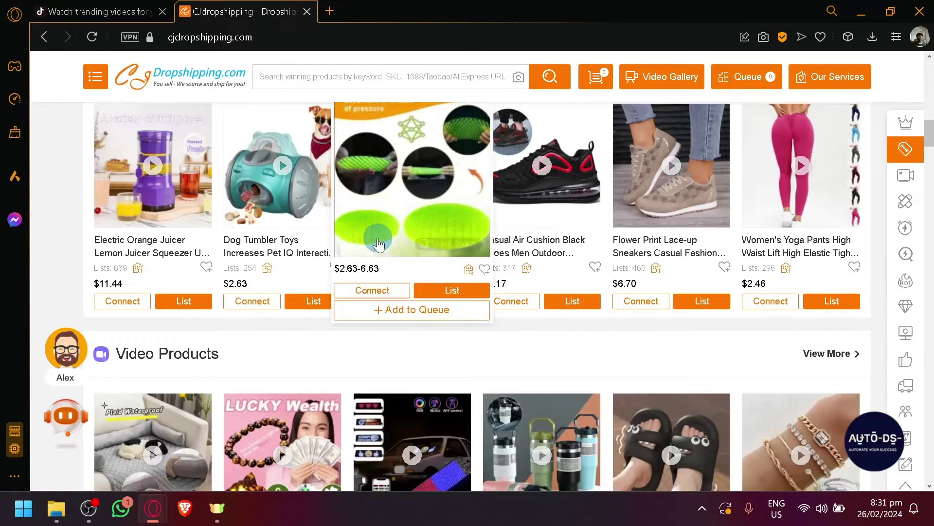
scroll(379, 244, "down", 5)
scroll(375, 239, "up", 20)
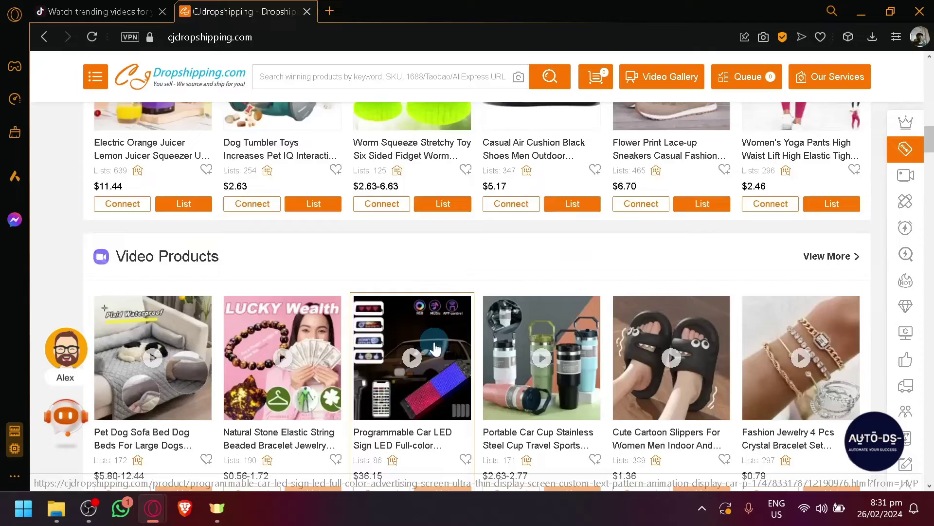
scroll(434, 348, "up", 2)
scroll(423, 352, "down", 8)
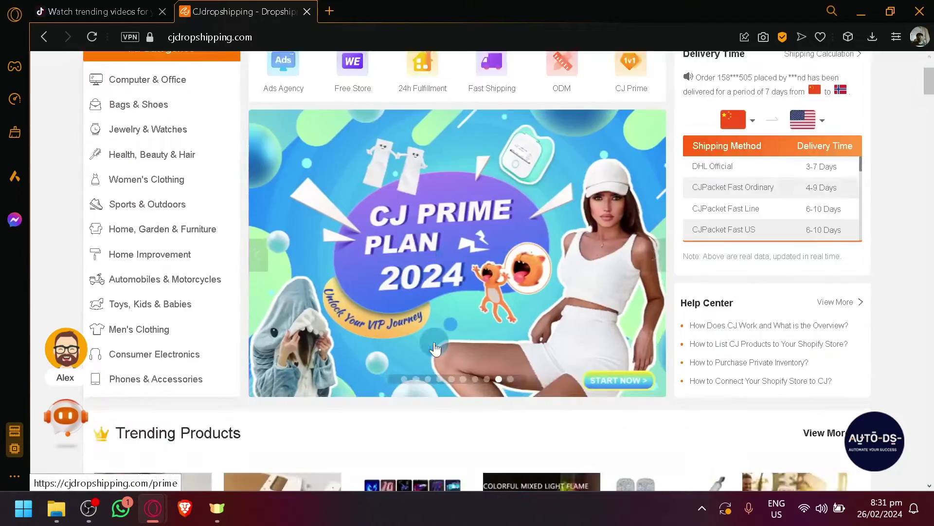
scroll(414, 333, "down", 4)
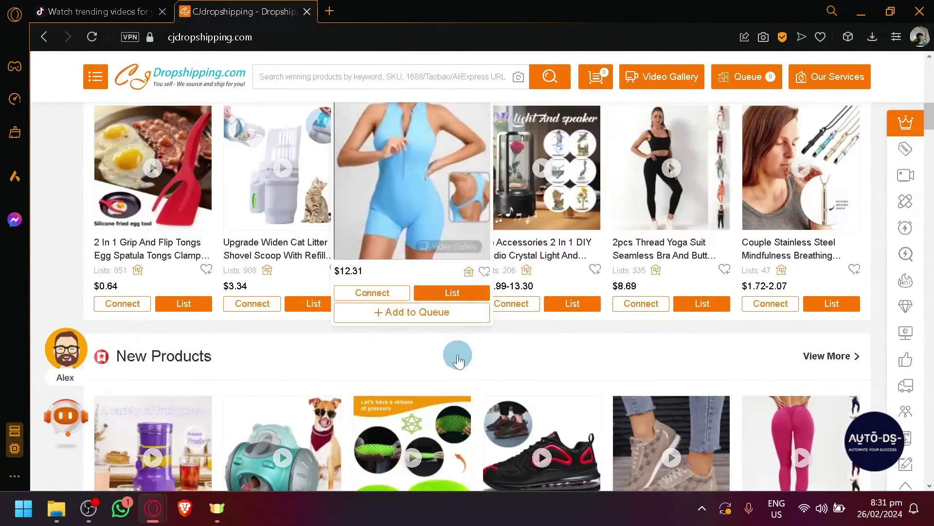
scroll(455, 360, "down", 8)
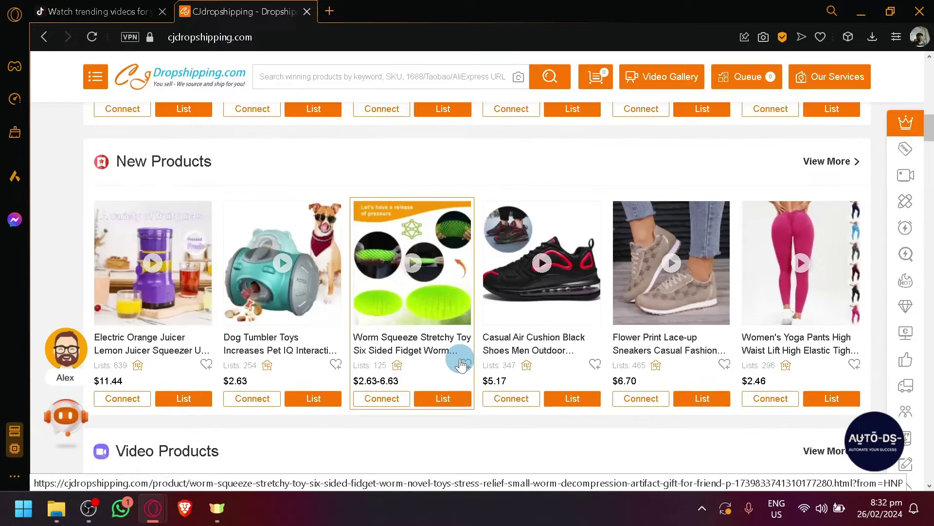
scroll(463, 338, "up", 4)
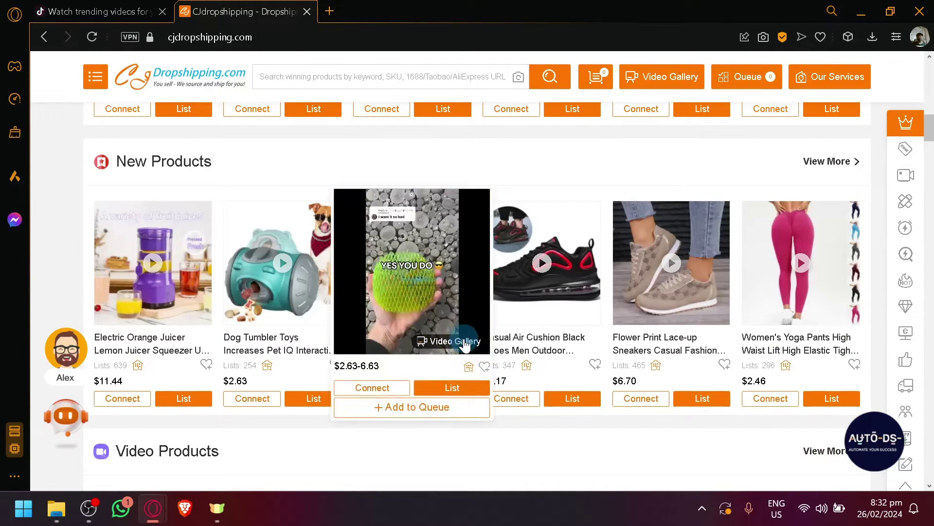
left_click(122, 10)
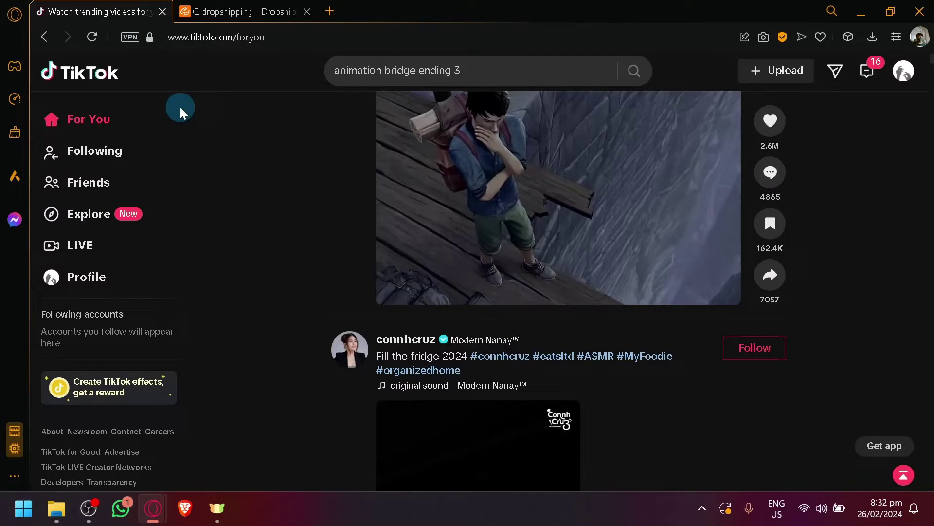
Return to the CJ Dropshipping tab and scroll through its product listings
left_click(266, 6)
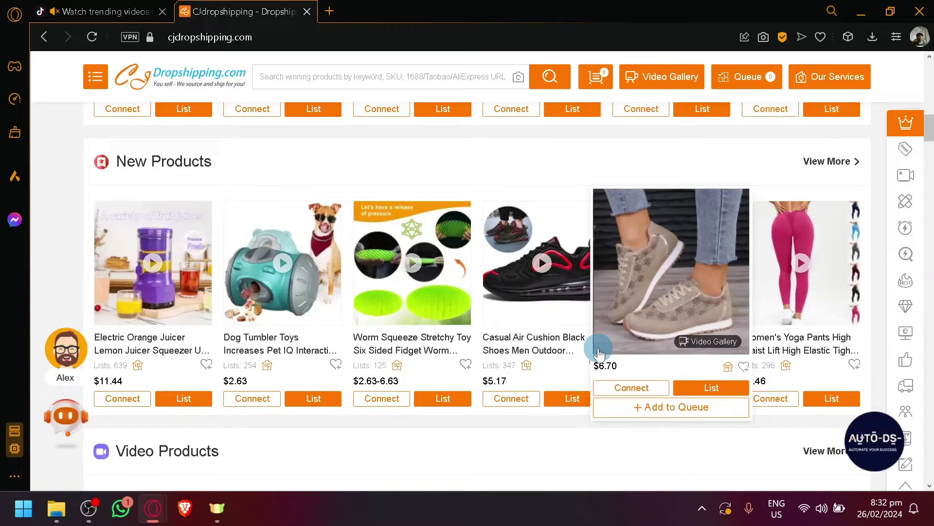
scroll(598, 352, "up", 4)
scroll(598, 351, "down", 15)
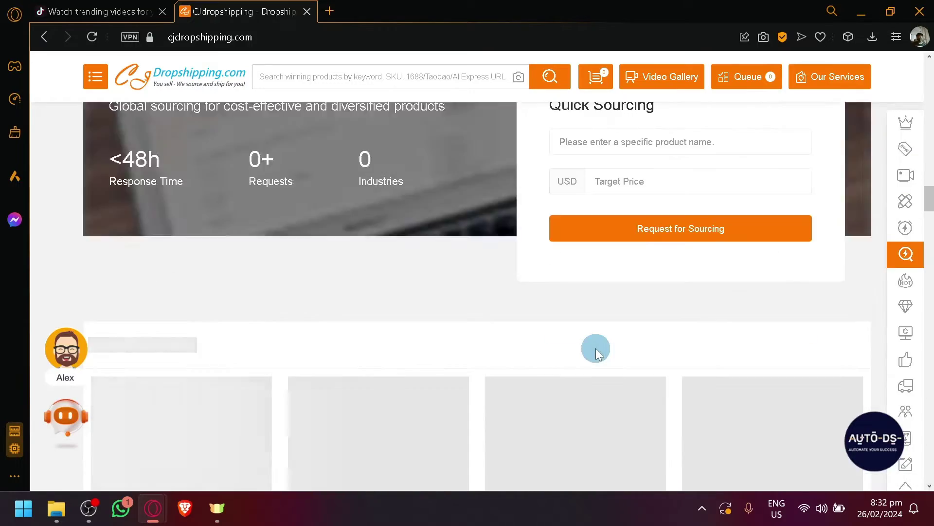
scroll(596, 351, "up", 15)
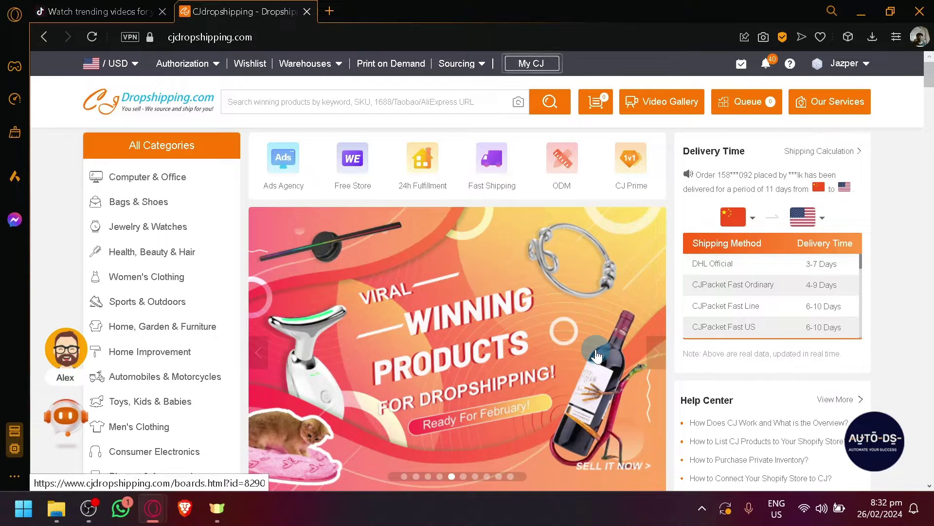
scroll(597, 356, "down", 10)
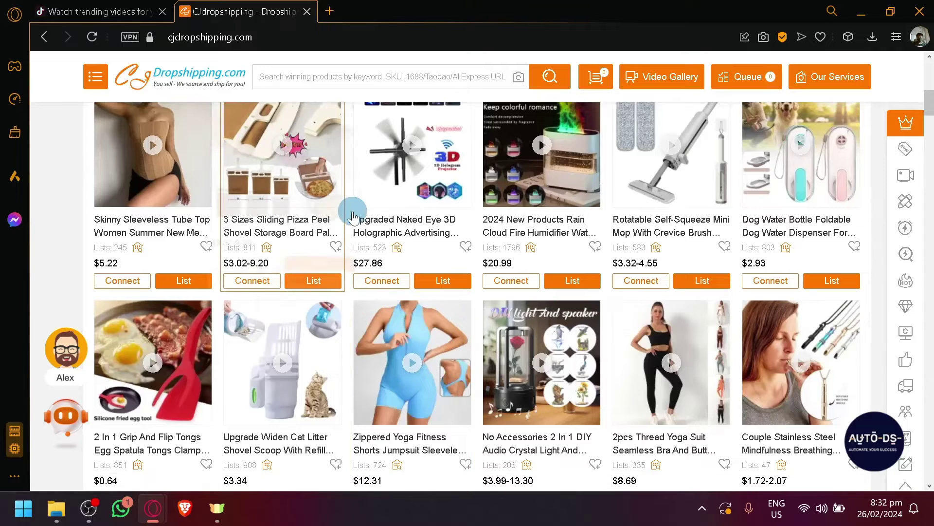
scroll(354, 228, "down", 8)
scroll(352, 284, "up", 2)
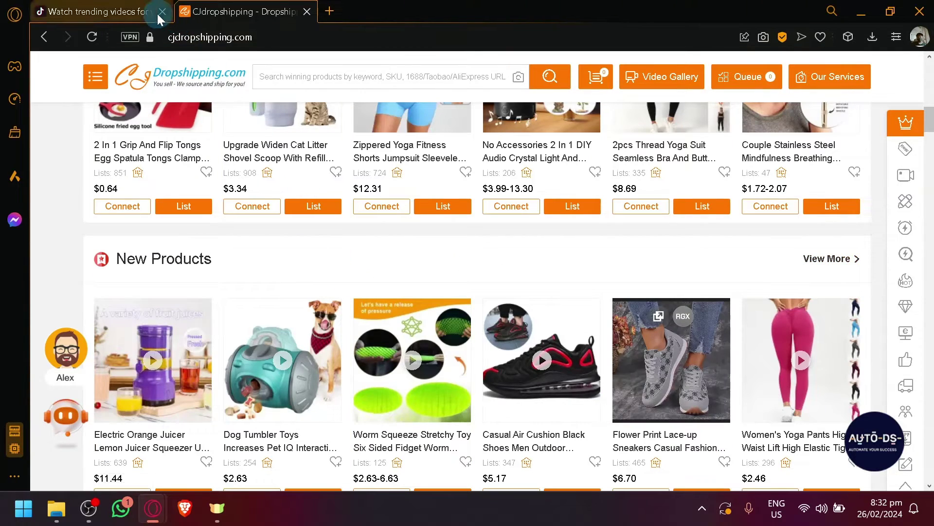
scroll(535, 325, "up", 10)
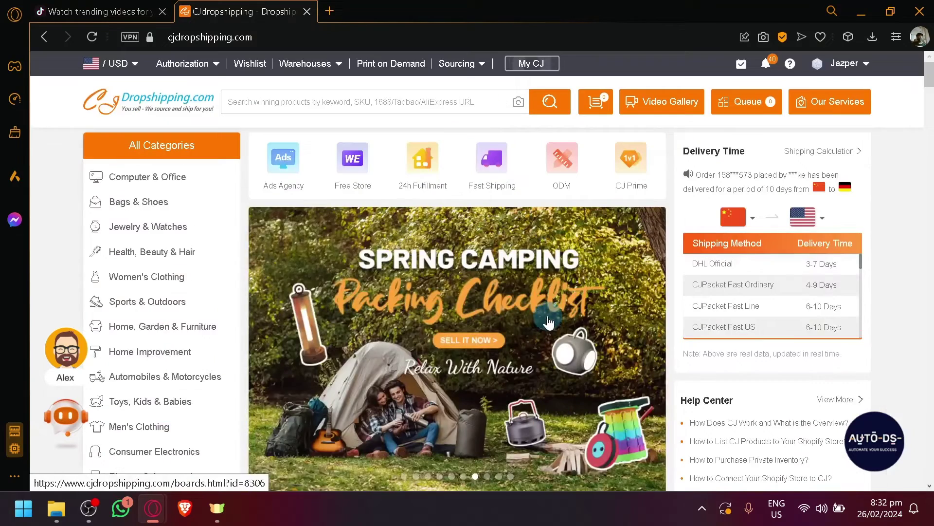
Peek at the TikTok For You feed, then scroll the CJ homepage sections and back to the top
left_click(109, 10)
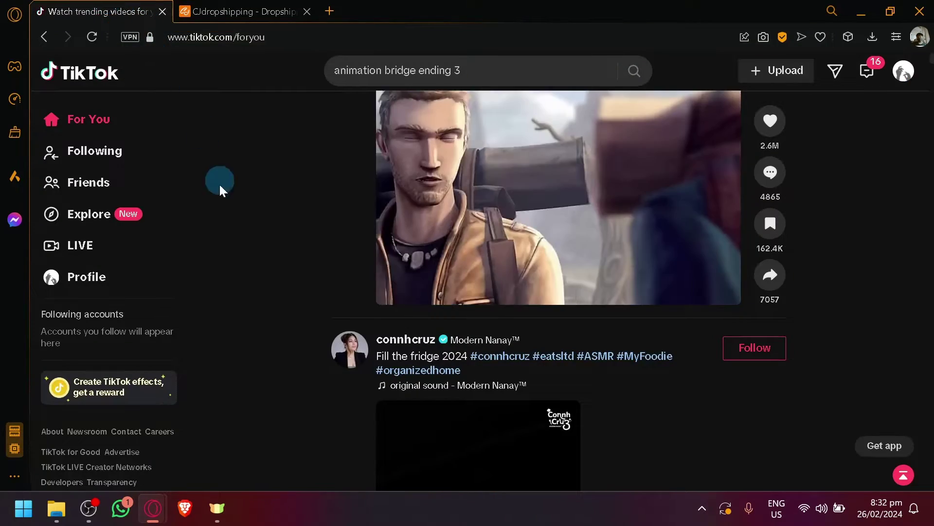
left_click(238, 11)
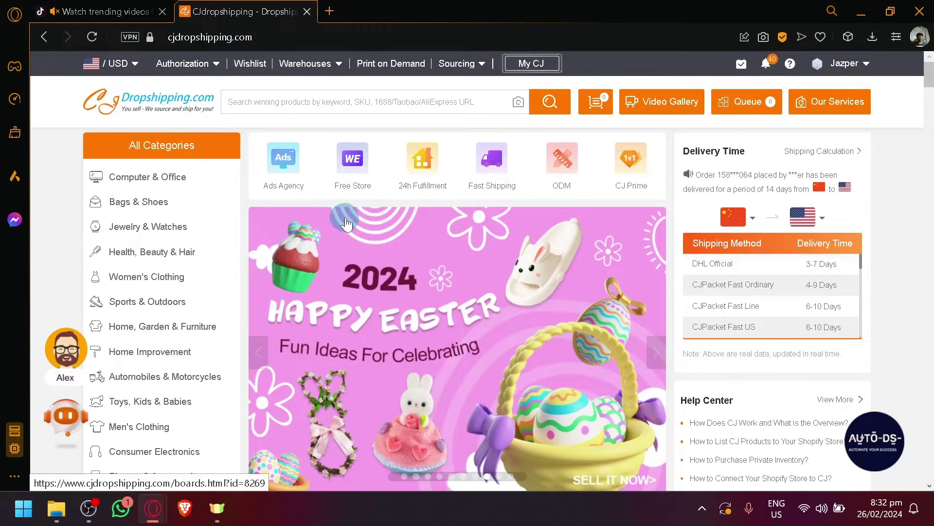
scroll(353, 235, "down", 5)
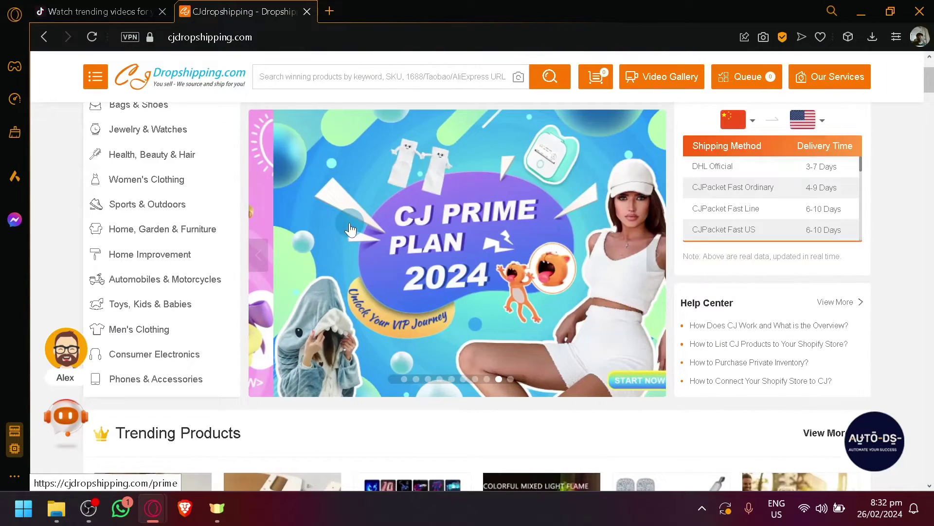
scroll(358, 251, "down", 8)
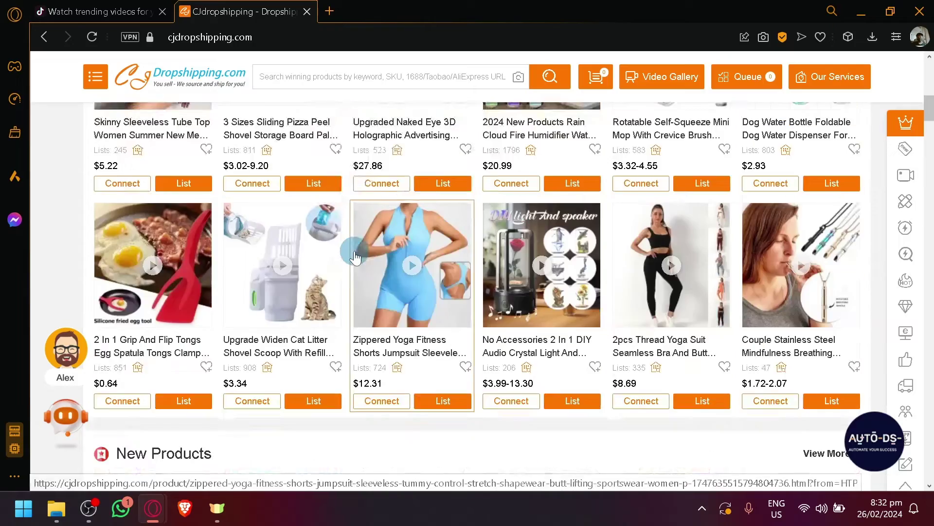
scroll(386, 234, "down", 12)
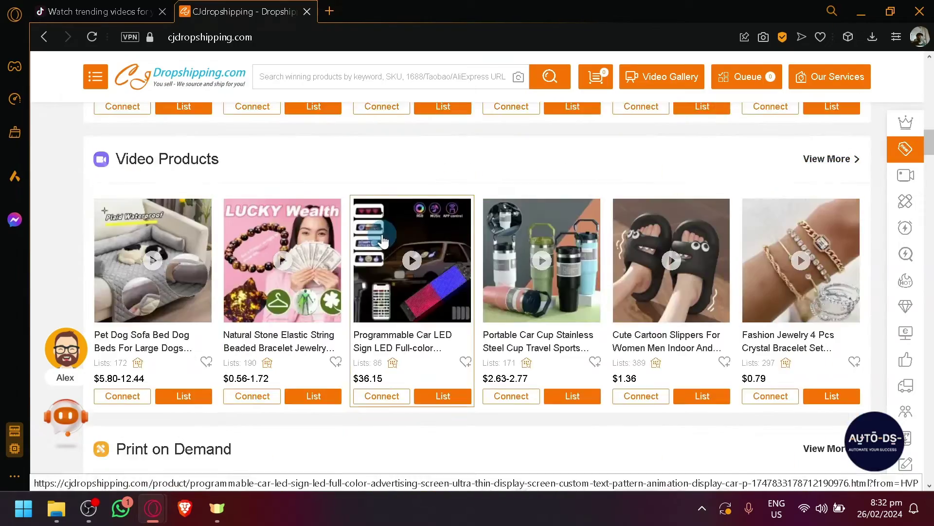
scroll(417, 210, "up", 15)
scroll(417, 210, "up", 10)
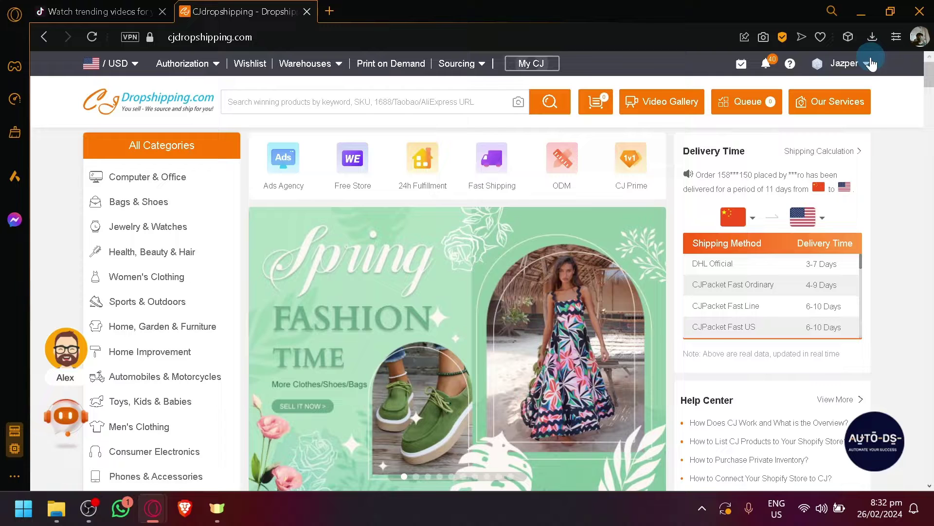
mouse_move(871, 63)
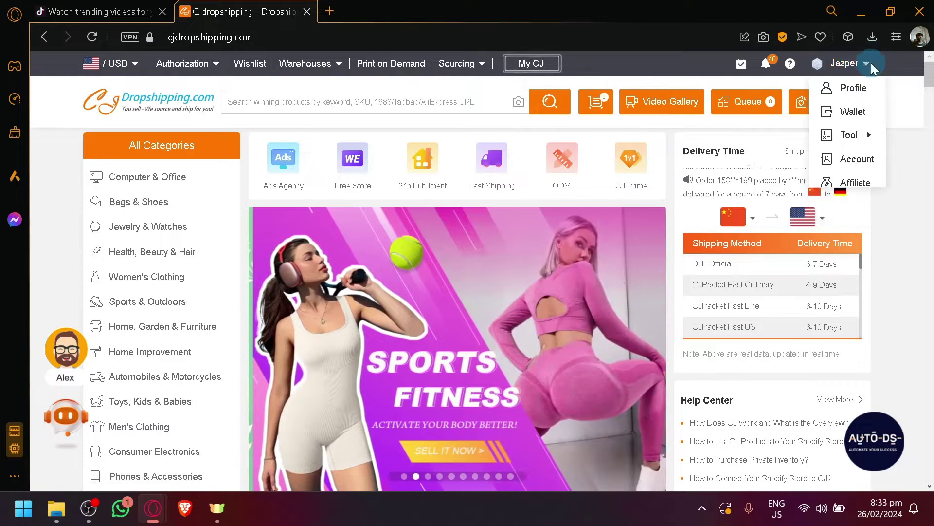
scroll(827, 60, "up", 5)
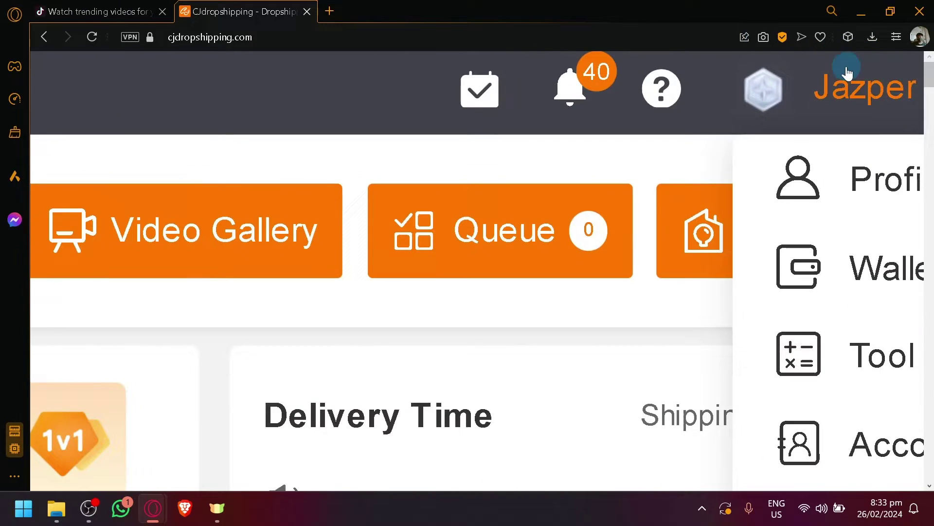
scroll(823, 131, "right", 3)
scroll(671, 108, "down", 5)
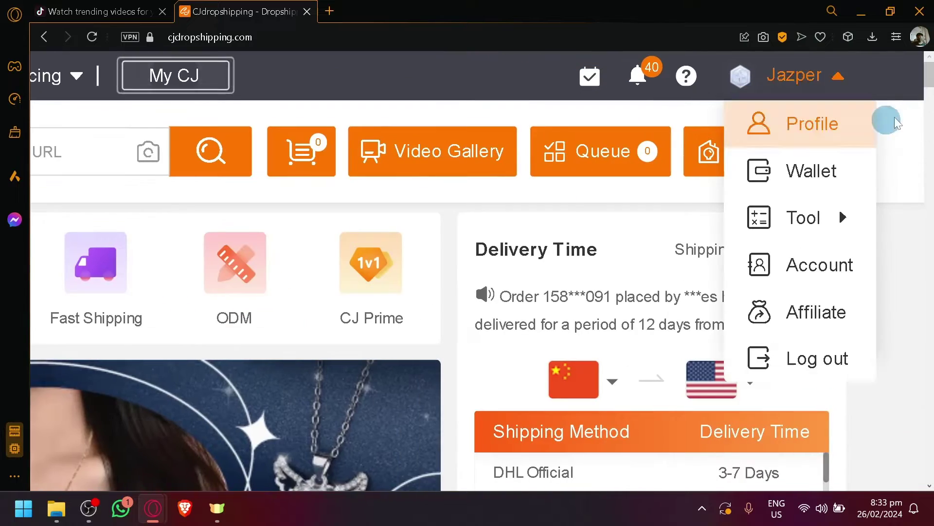
scroll(758, 166, "down", 3)
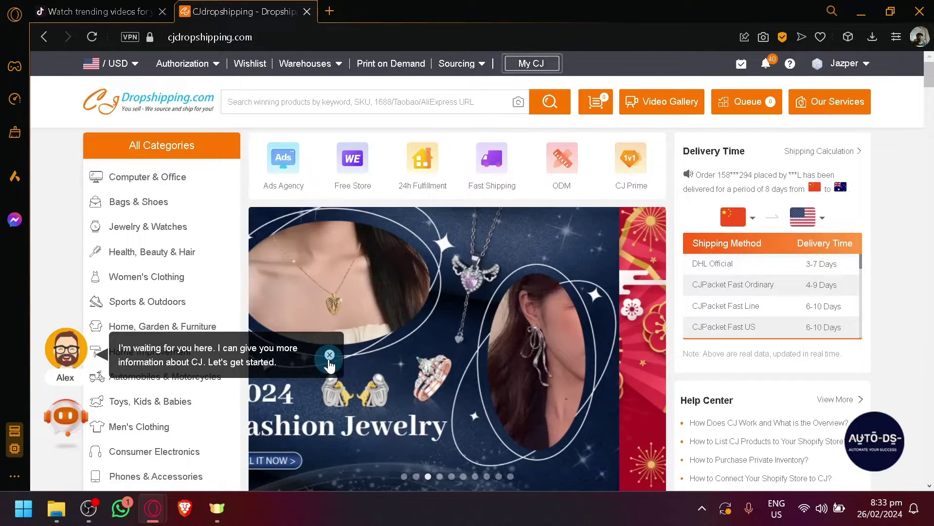
mouse_move(104, 416)
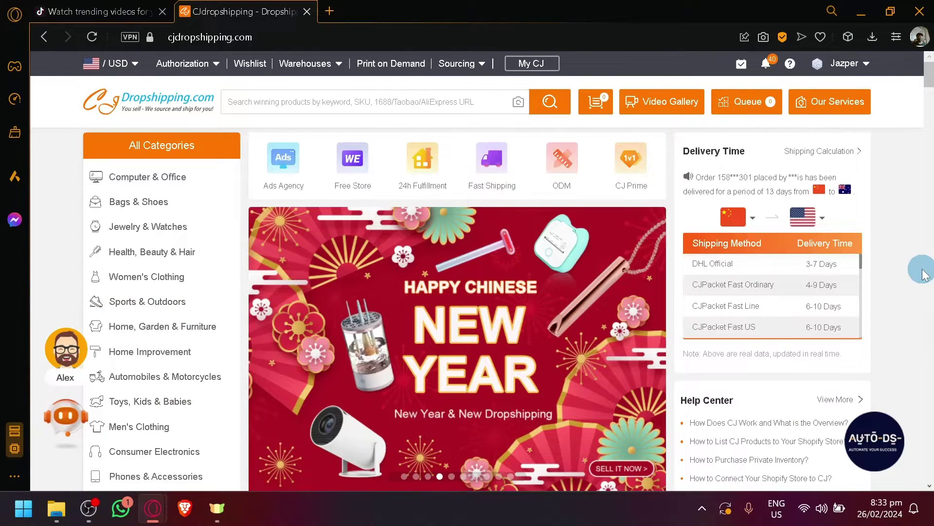
scroll(869, 169, "down", 12)
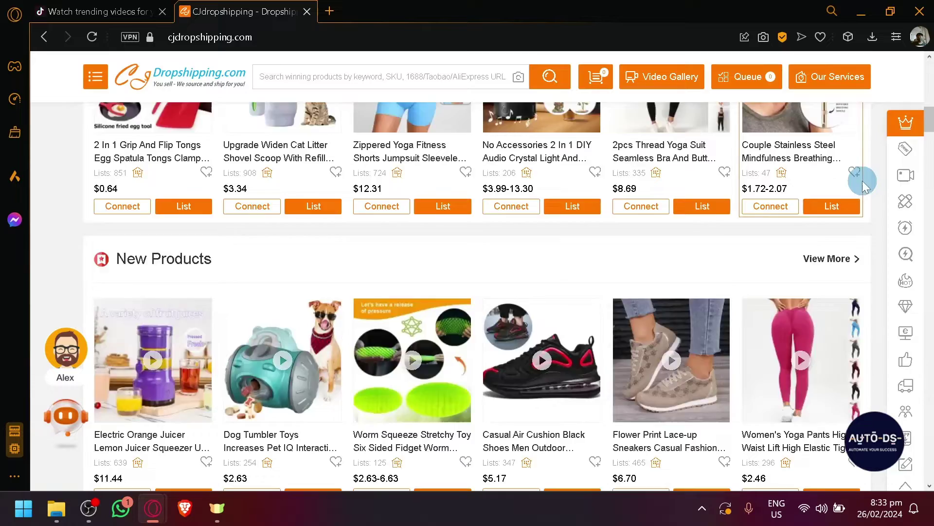
scroll(864, 185, "up", 12)
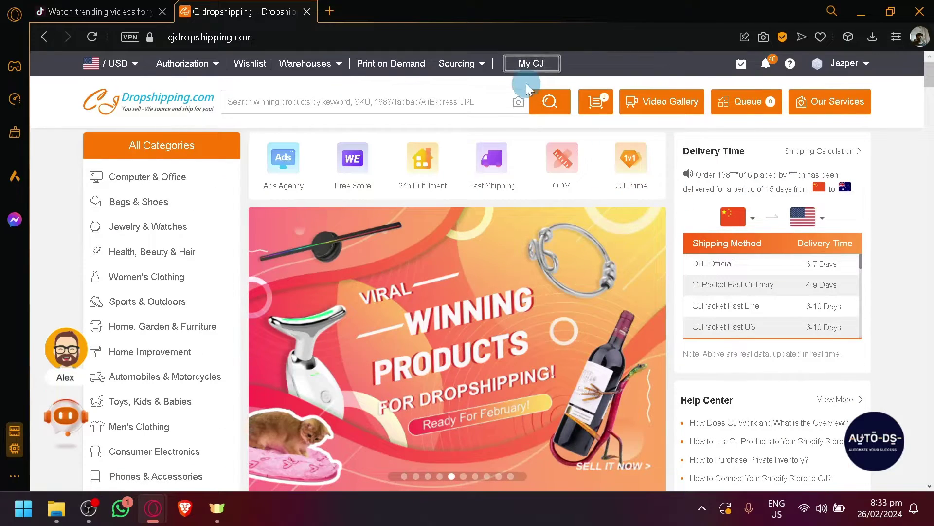
scroll(528, 88, "up", 5)
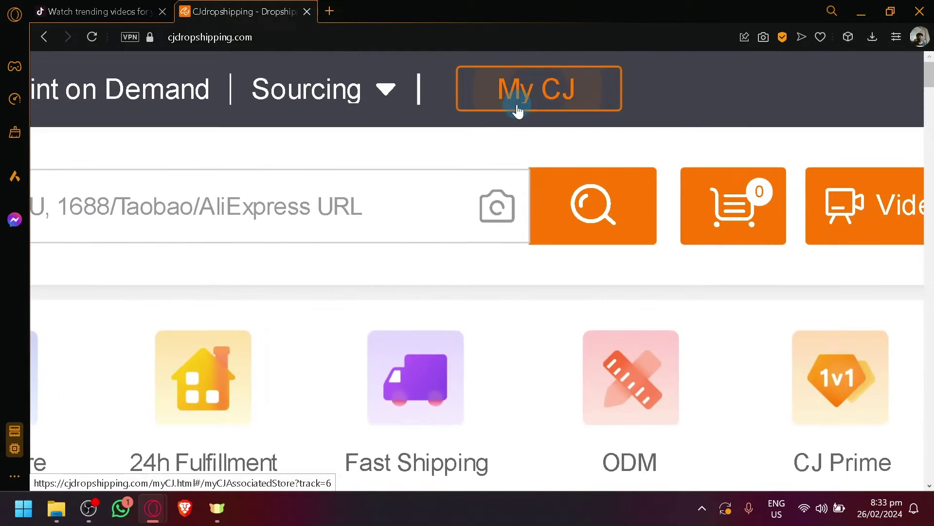
scroll(518, 111, "down", 5)
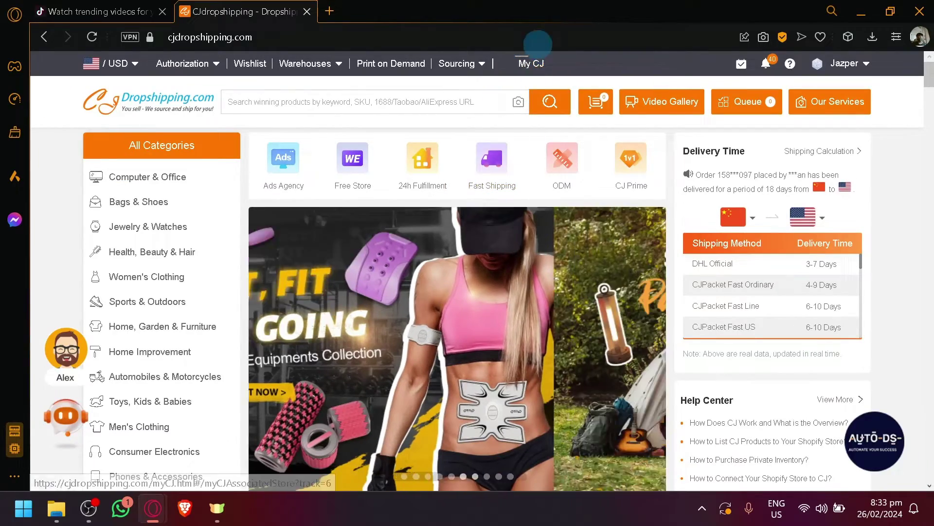
scroll(533, 73, "up", 3)
scroll(533, 75, "down", 3)
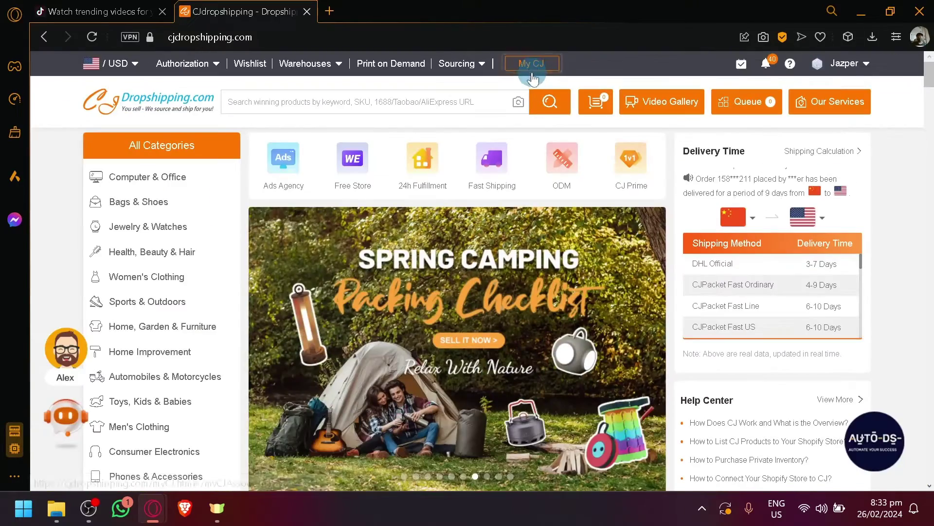
Open the My CJ dashboard and look over its skills and order analysis sections
left_click(532, 76)
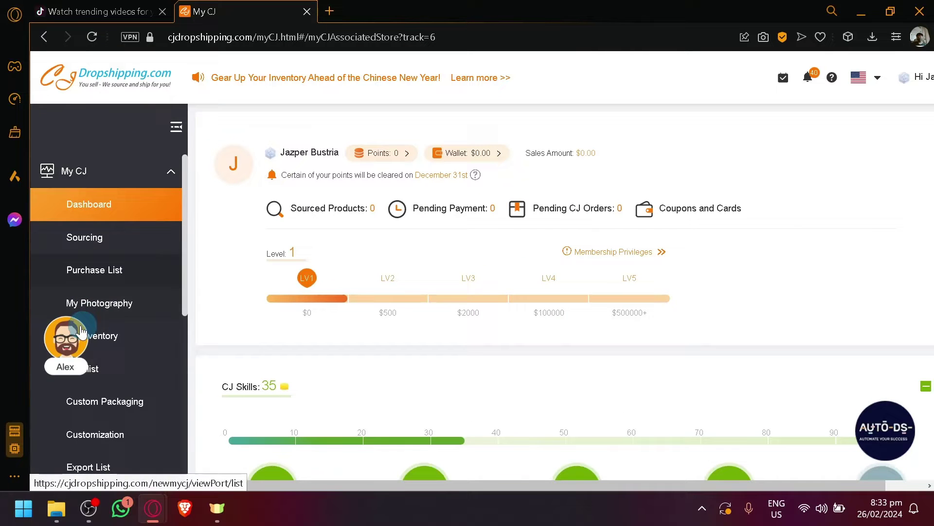
scroll(130, 236, "down", 2)
scroll(96, 202, "up", 2)
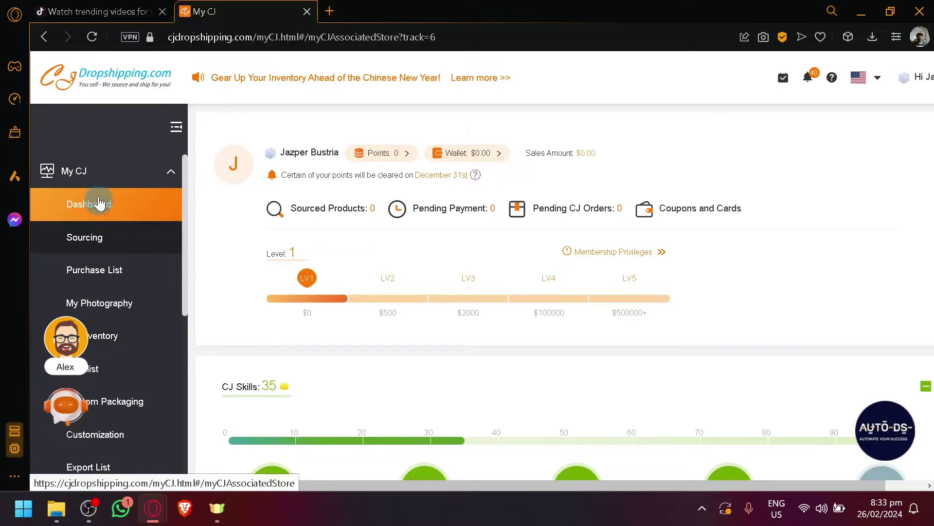
scroll(98, 292, "down", 2)
scroll(111, 335, "up", 2)
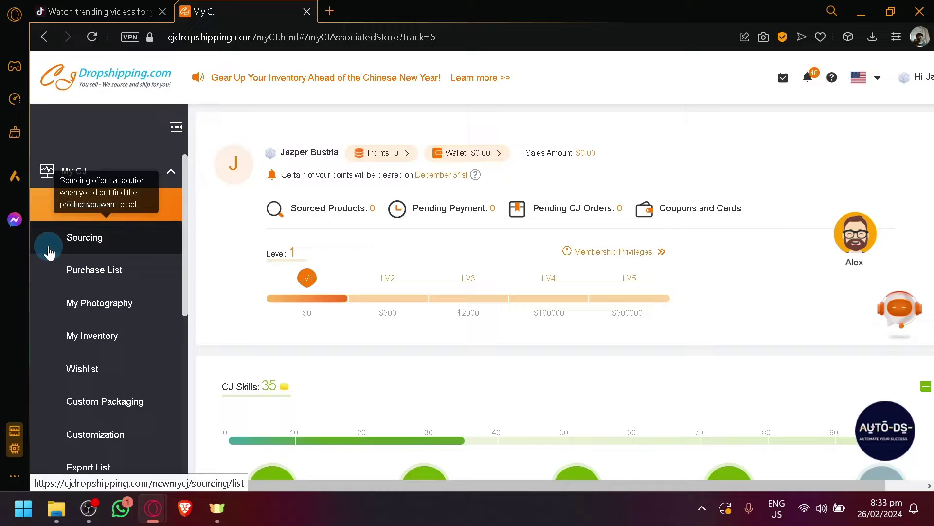
scroll(55, 250, "up", 5)
scroll(125, 240, "down", 4)
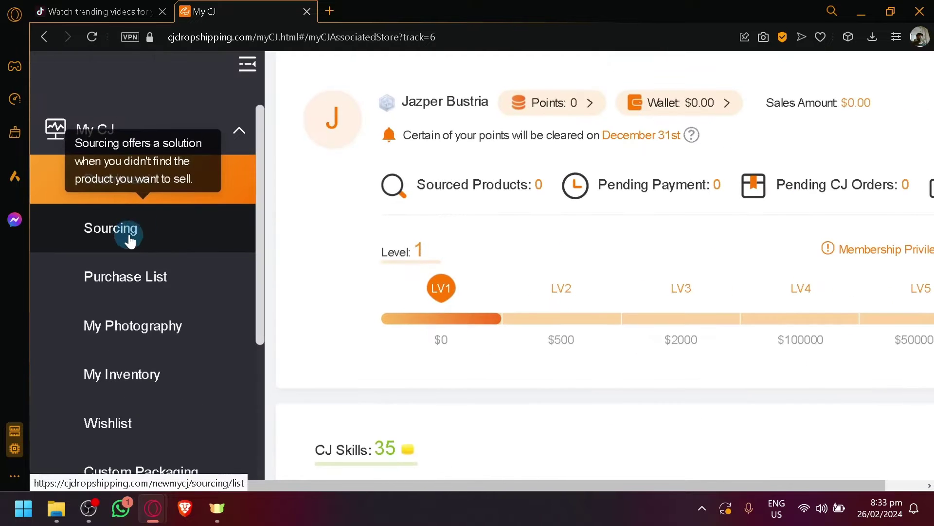
scroll(280, 233, "down", 3)
scroll(323, 271, "down", 3)
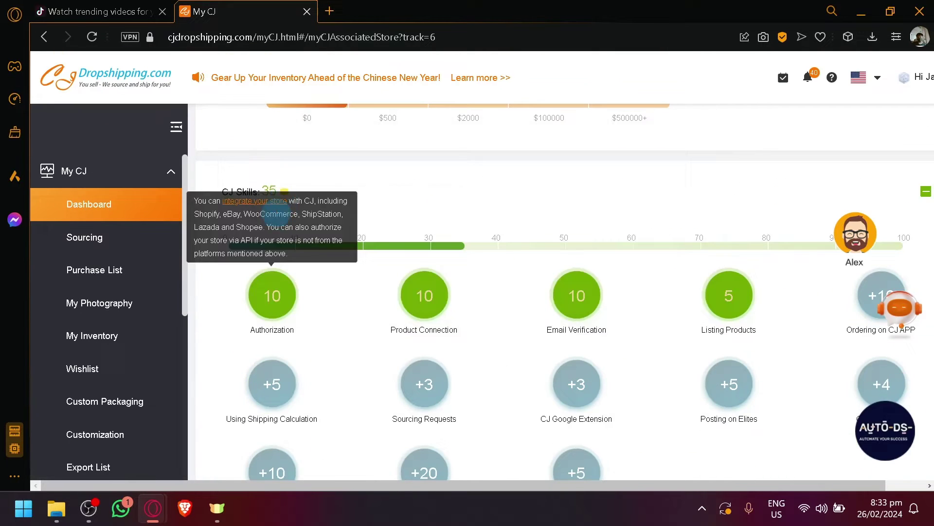
scroll(428, 205, "up", 1)
scroll(690, 286, "down", 5)
scroll(711, 314, "up", 10)
scroll(711, 315, "down", 11)
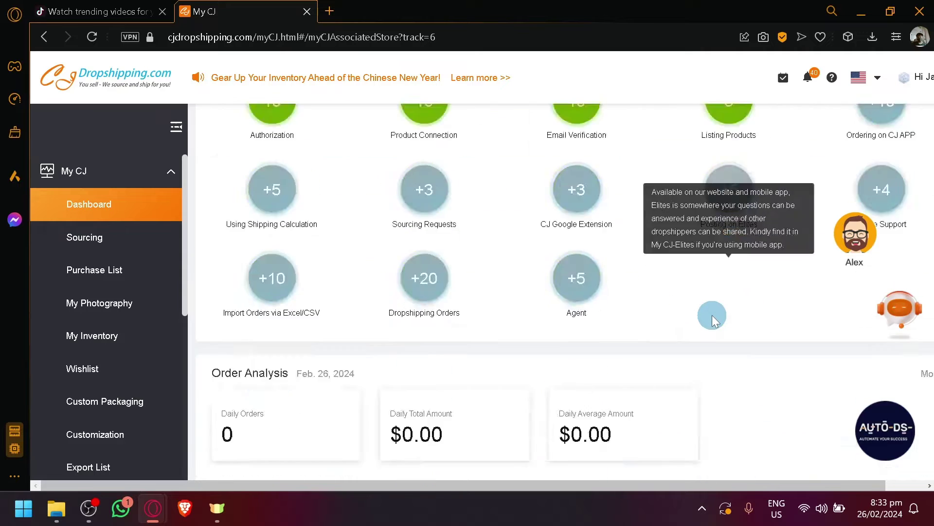
scroll(712, 316, "up", 7)
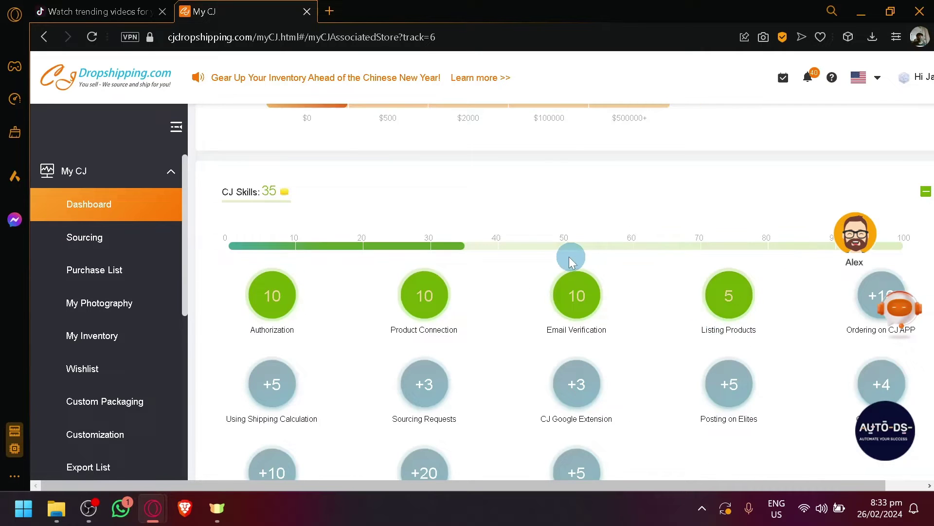
scroll(503, 224, "up", 4)
Scroll down through Activated Stores to the empty Shipping Method Statistics
scroll(513, 234, "down", 4)
scroll(396, 223, "up", 3)
scroll(302, 235, "down", 4)
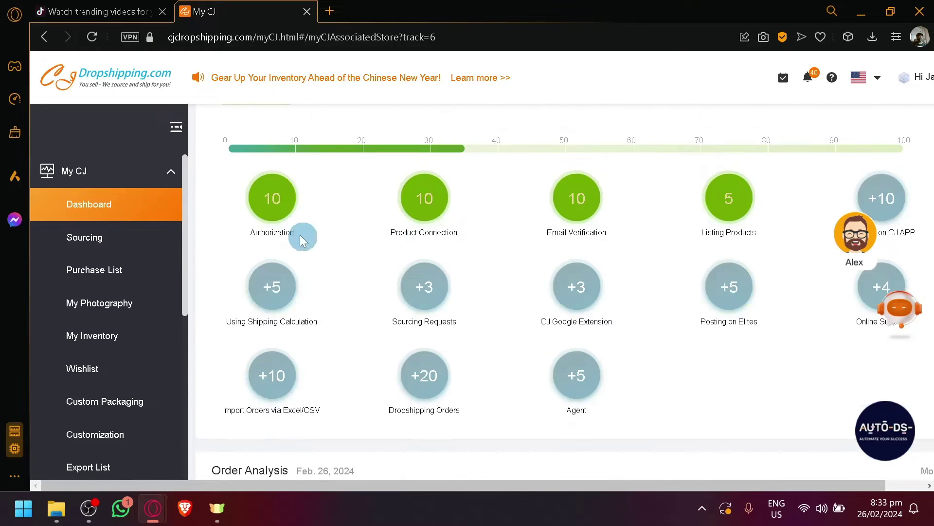
scroll(281, 203, "up", 2)
scroll(588, 261, "down", 6)
scroll(589, 262, "down", 4)
scroll(331, 193, "up", 2)
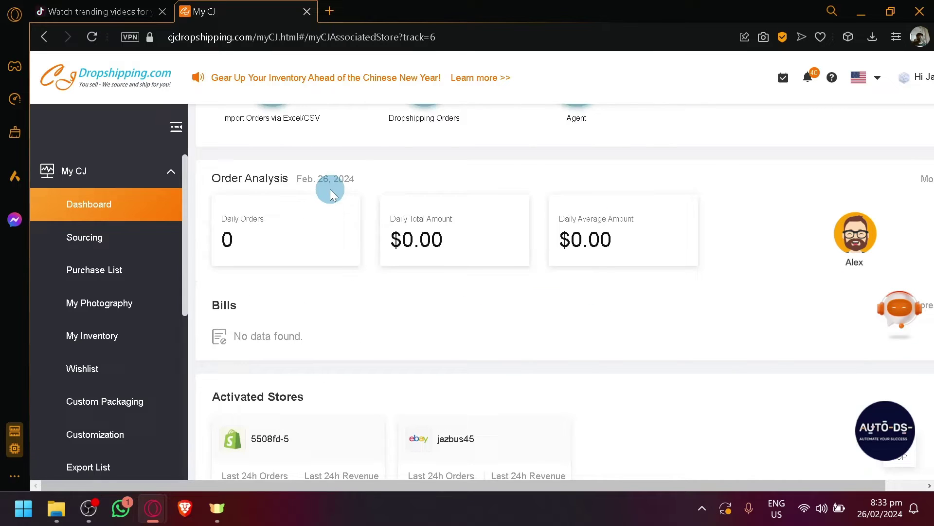
scroll(430, 268, "down", 4)
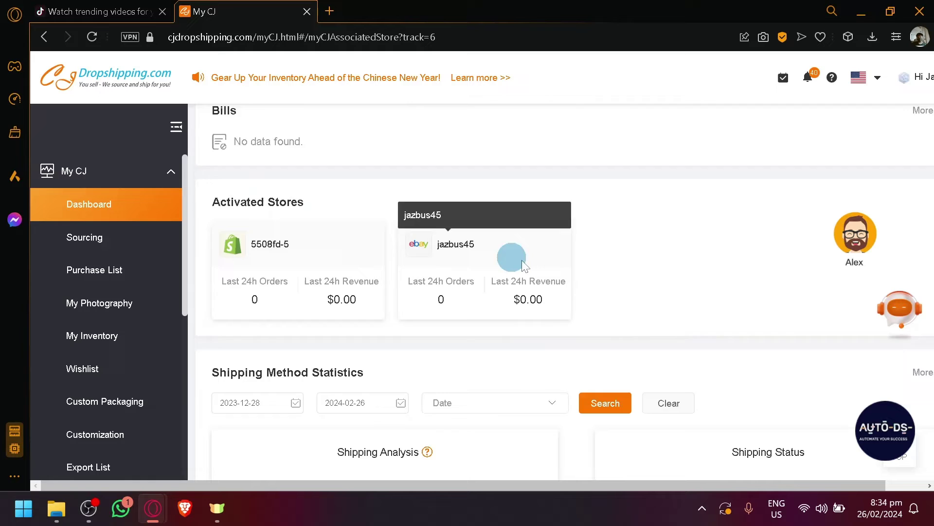
scroll(638, 279, "down", 2)
scroll(650, 202, "up", 2)
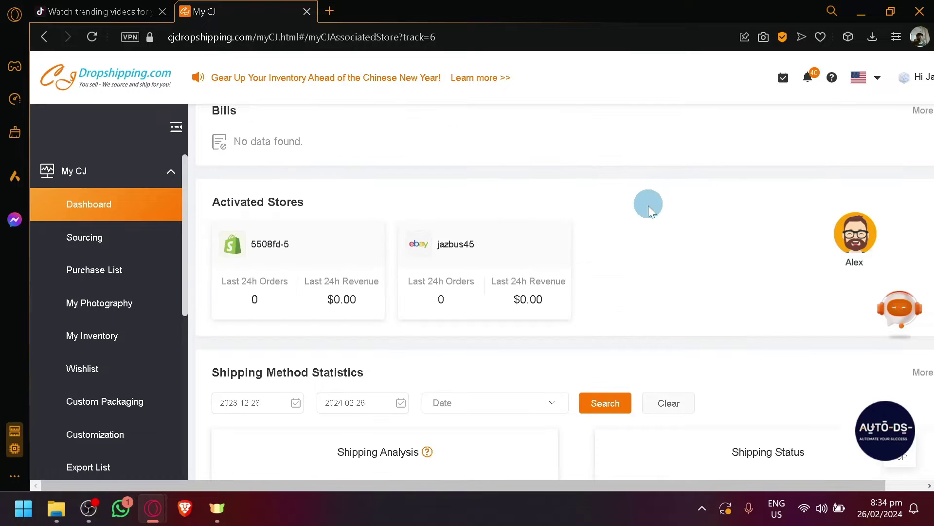
scroll(491, 302, "down", 8)
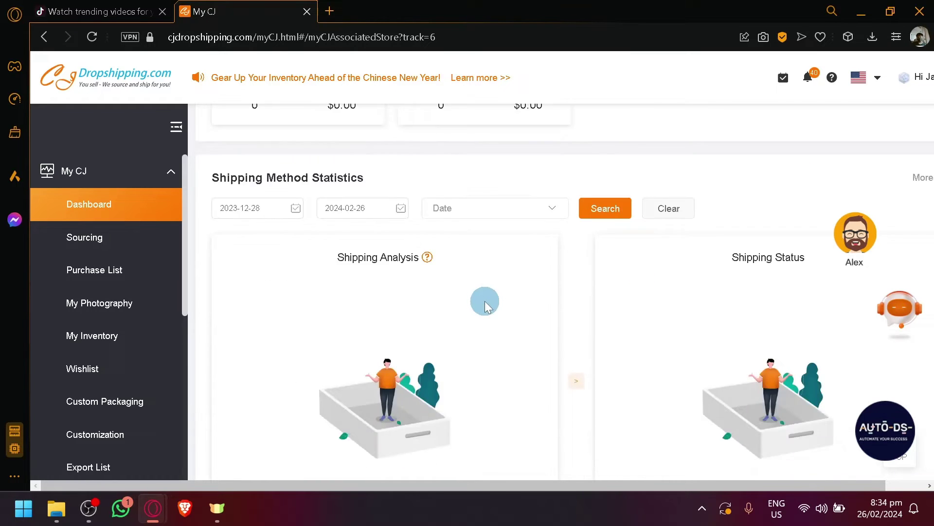
scroll(532, 324, "down", 2)
scroll(512, 300, "up", 8)
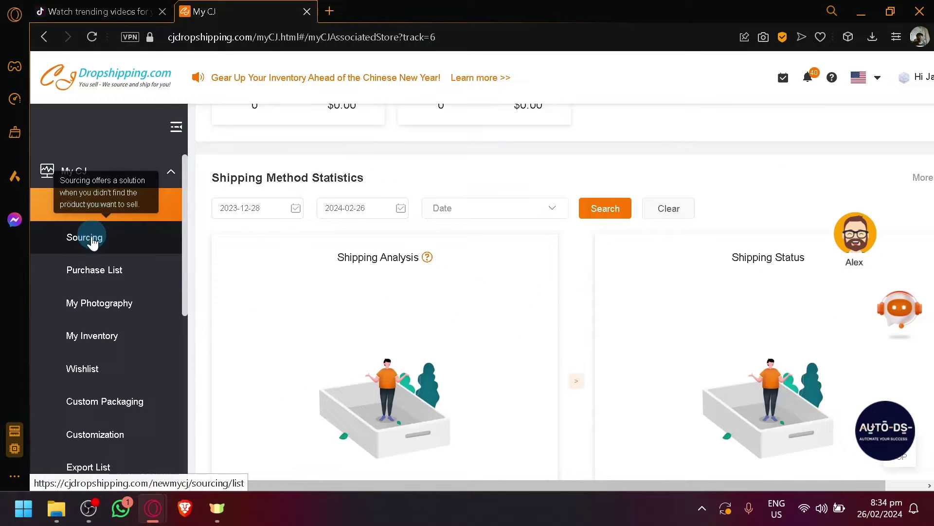
scroll(80, 239, "down", 2)
scroll(80, 224, "up", 2)
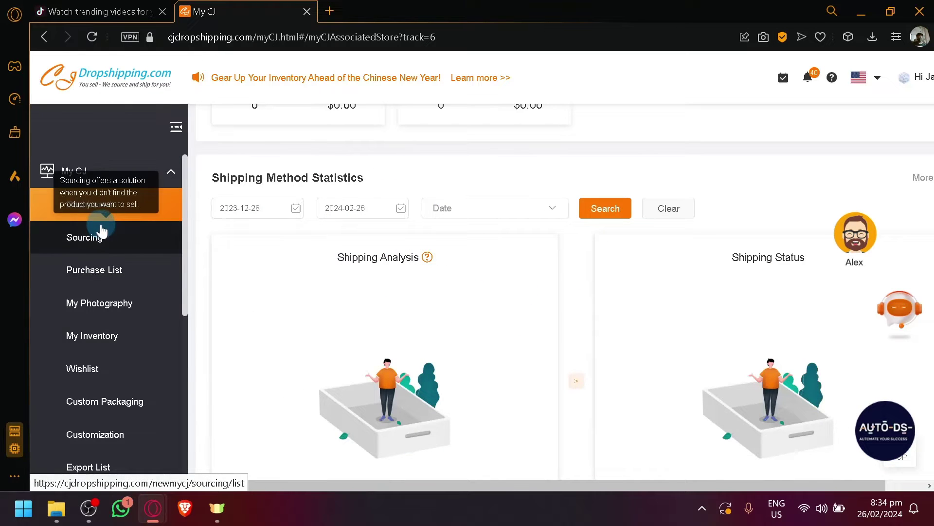
Open Sourcing, showing Sourcing Limits 0/5 and no requests, then scroll the sidebar toward Store Authorization
left_click(119, 243)
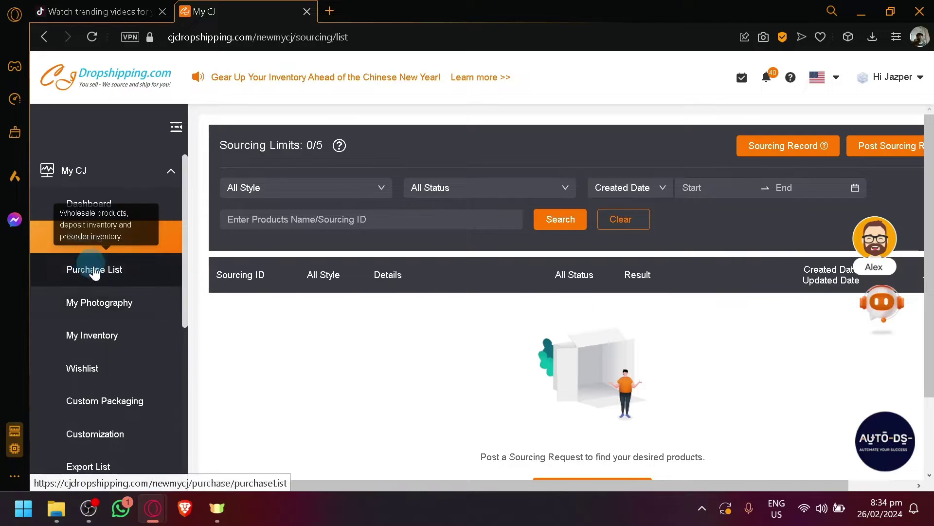
scroll(108, 297, "down", 2)
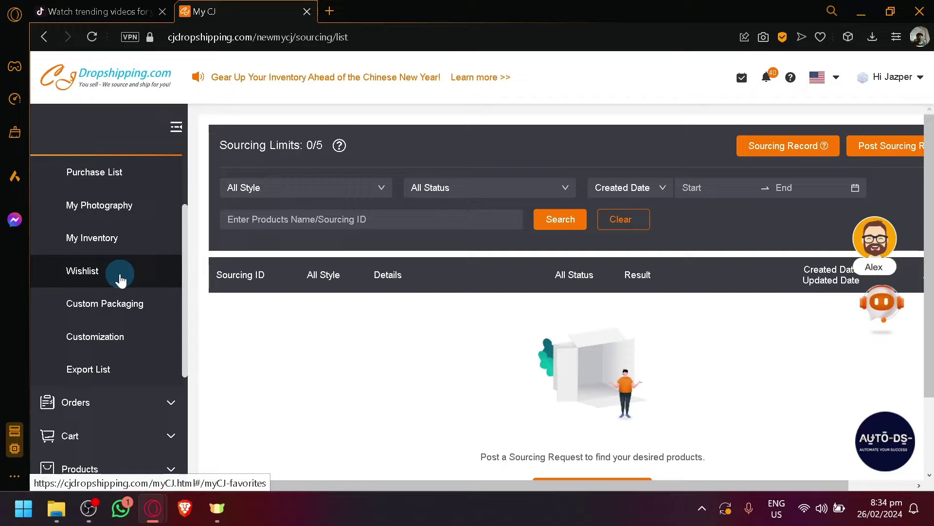
scroll(120, 279, "down", 5)
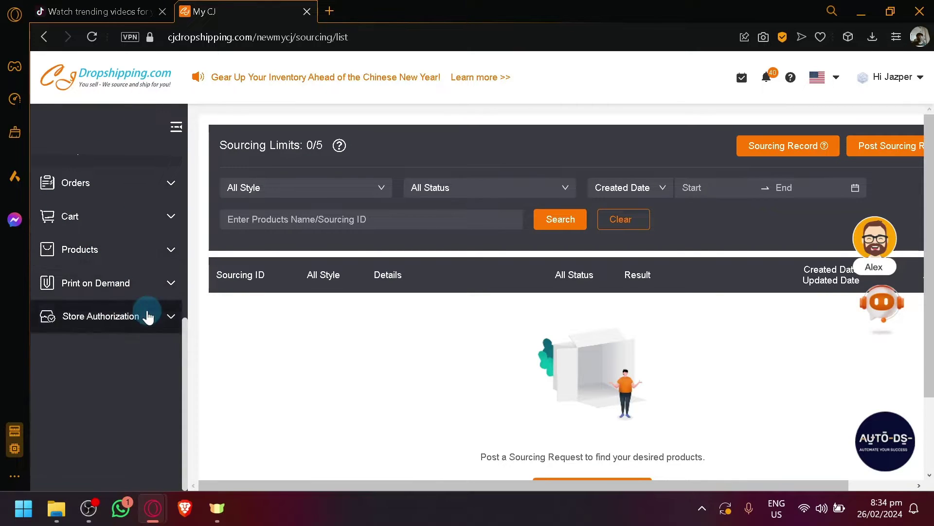
scroll(117, 302, "up", 5)
scroll(149, 331, "down", 5)
scroll(110, 216, "up", 4)
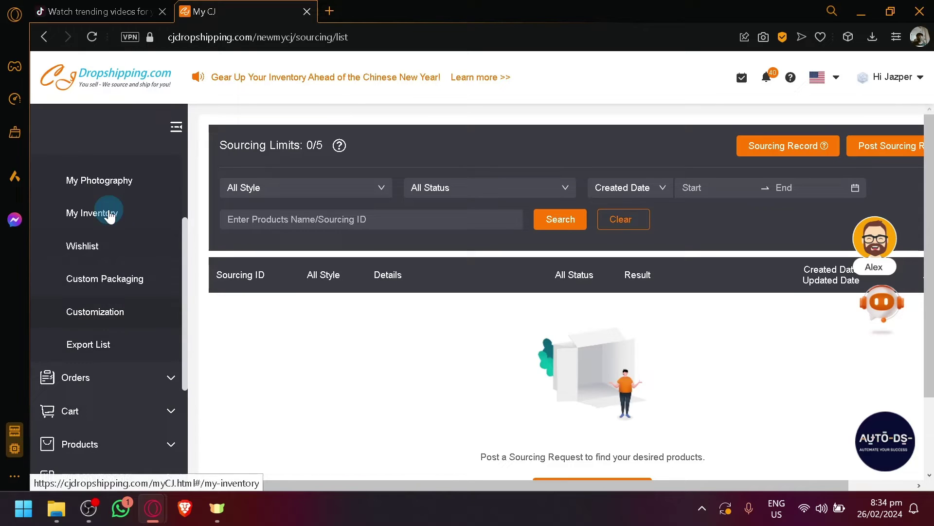
scroll(108, 288, "down", 2)
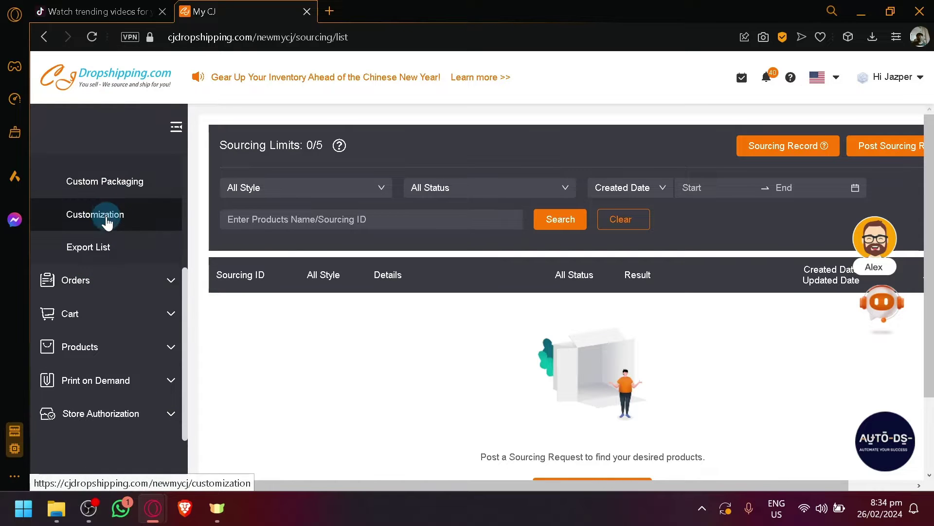
scroll(107, 222, "down", 2)
Expand Store Authorization and browse the list of supported platforms
left_click(147, 321)
scroll(140, 328, "down", 4)
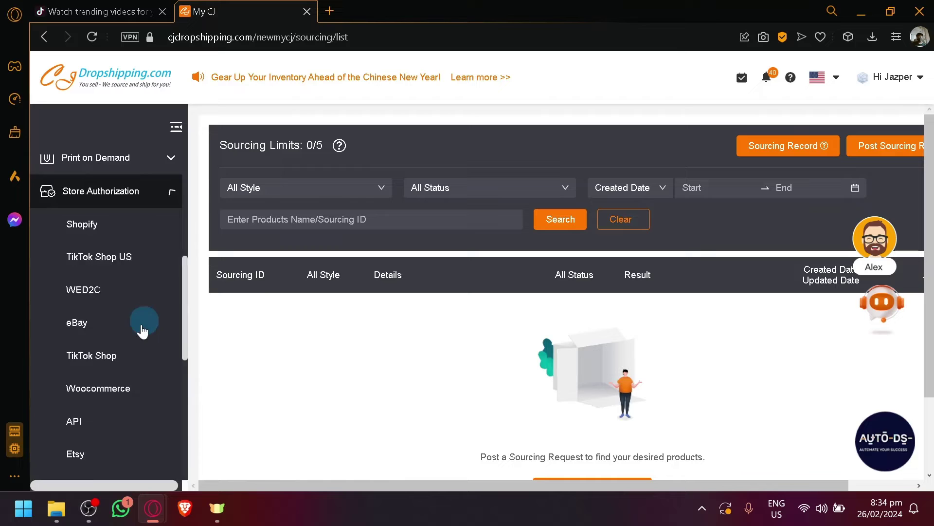
scroll(119, 298, "up", 5)
scroll(142, 344, "down", 7)
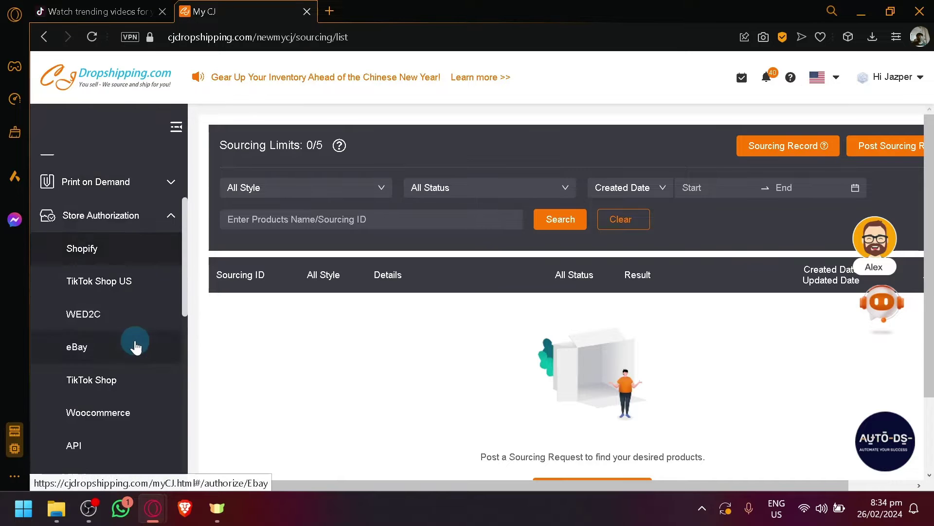
scroll(125, 318, "up", 5)
scroll(64, 315, "up", 5)
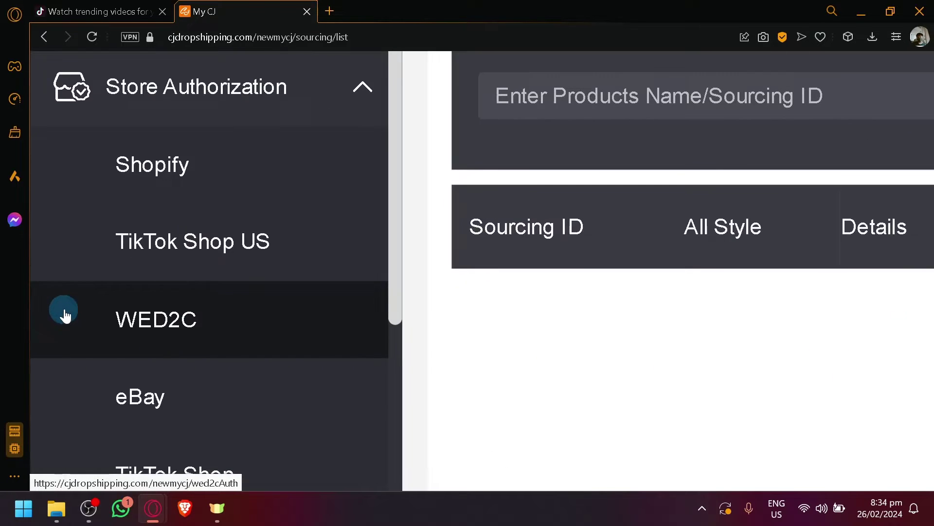
scroll(156, 202, "up", 2)
scroll(151, 207, "down", 2)
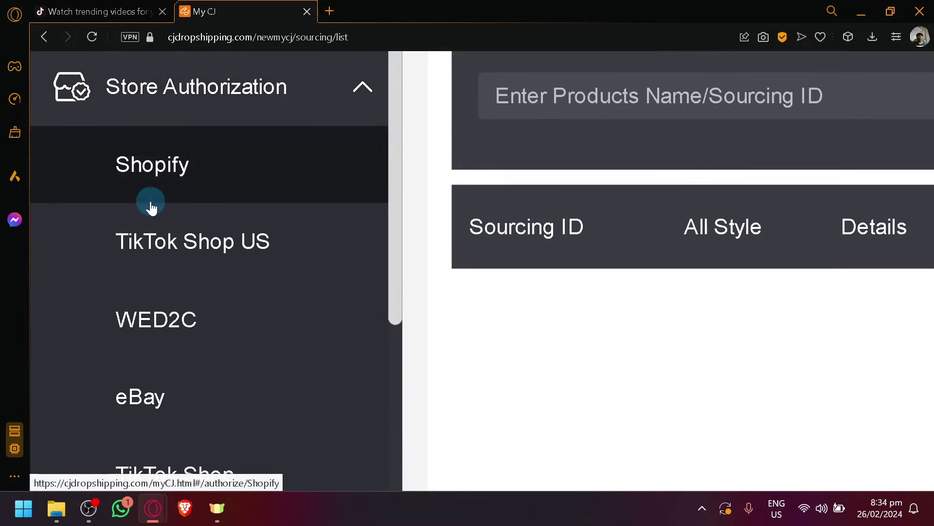
scroll(174, 239, "down", 10)
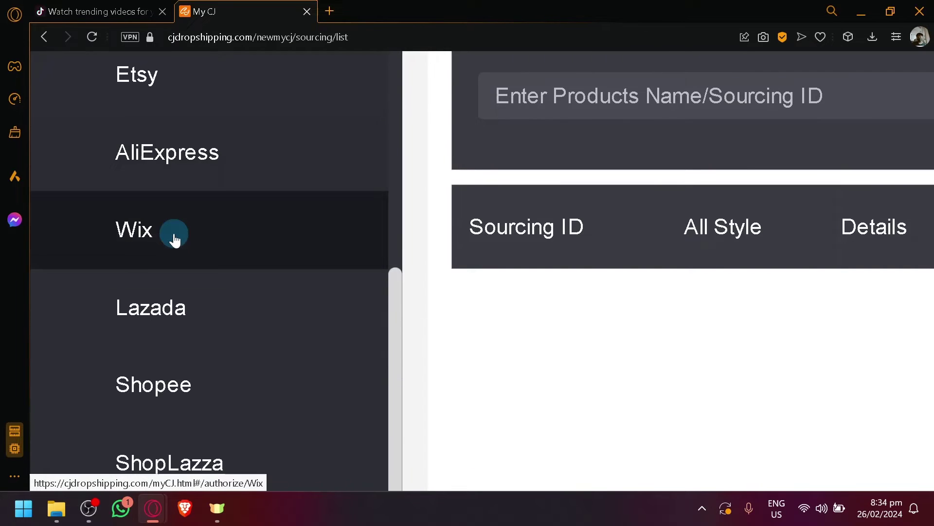
scroll(174, 239, "down", 4)
Scroll to TikTok Shop and open its store authorization page
scroll(174, 239, "up", 11)
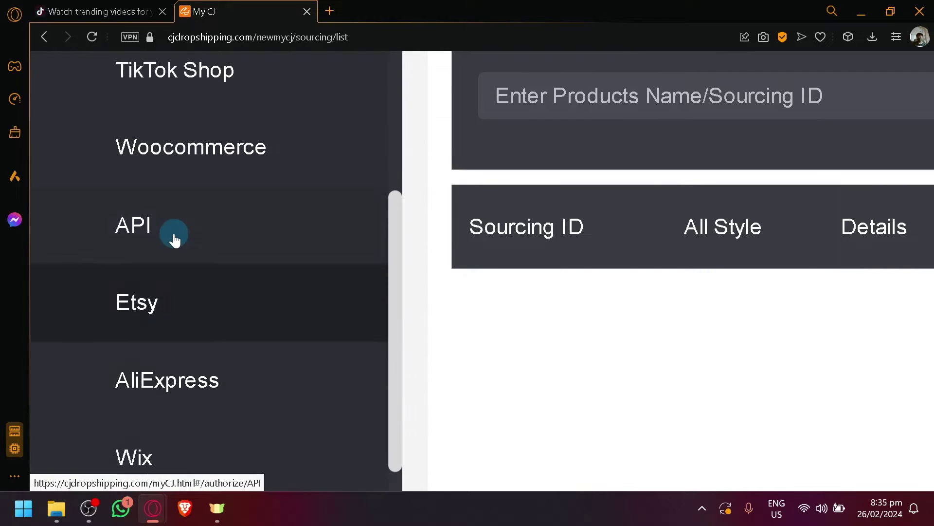
scroll(174, 240, "up", 8)
scroll(174, 239, "down", 3)
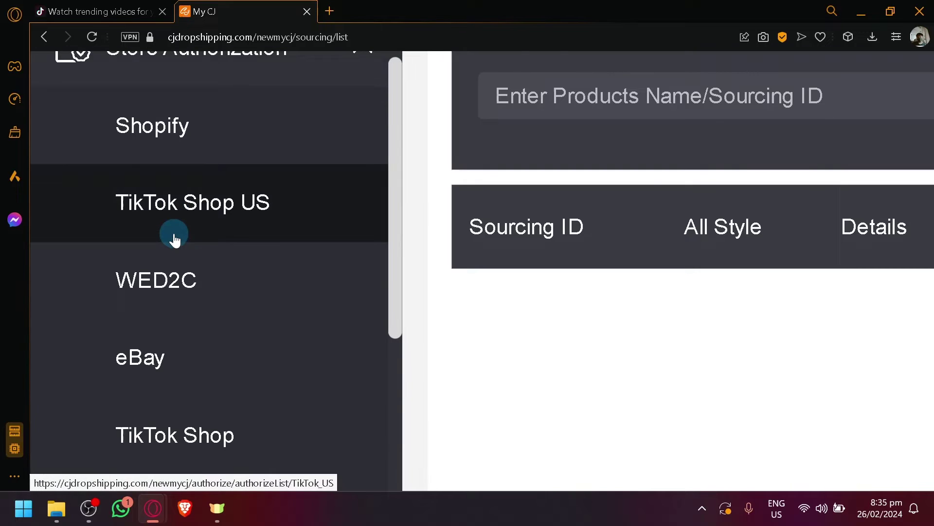
scroll(175, 240, "down", 3)
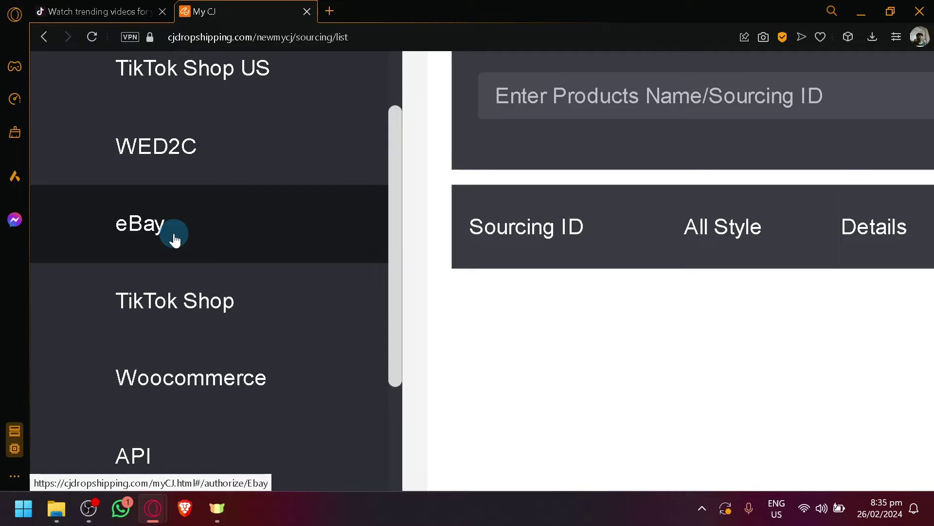
scroll(177, 244, "down", 2)
scroll(239, 298, "down", 4)
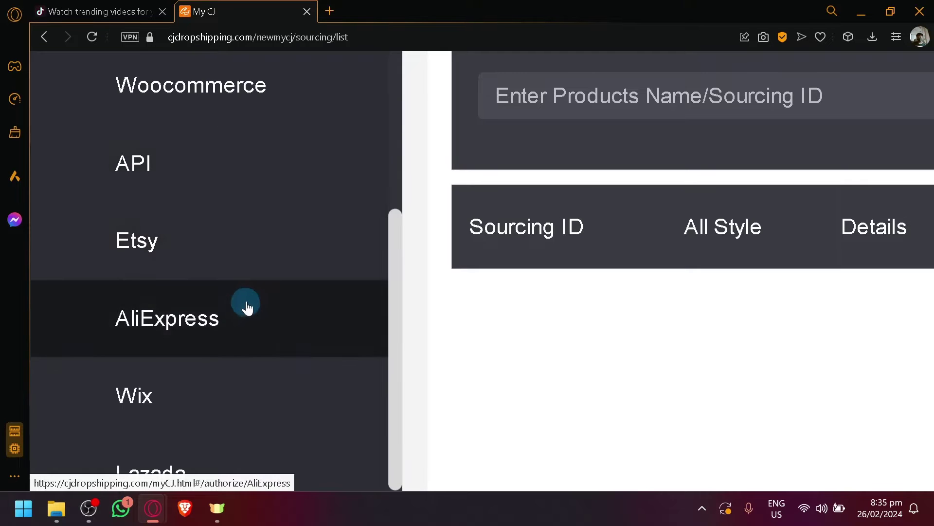
scroll(247, 305, "up", 7)
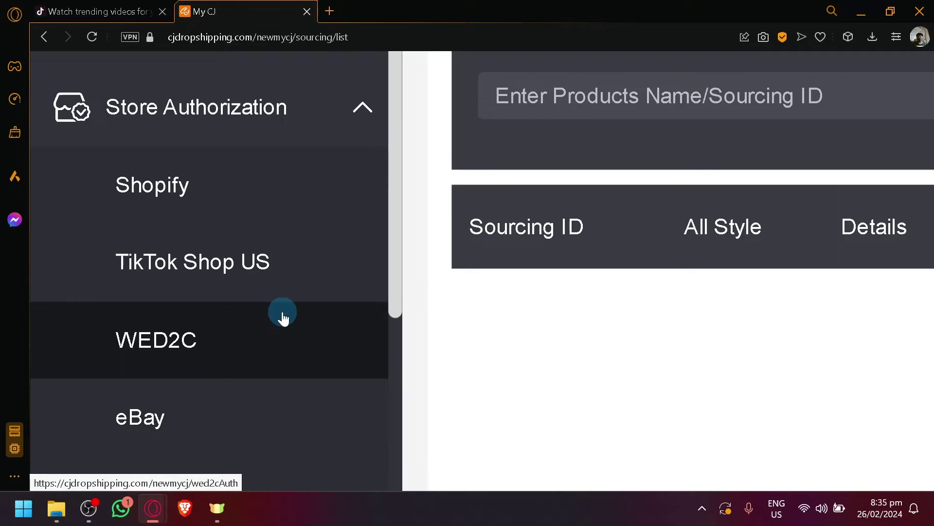
scroll(282, 316, "down", 2)
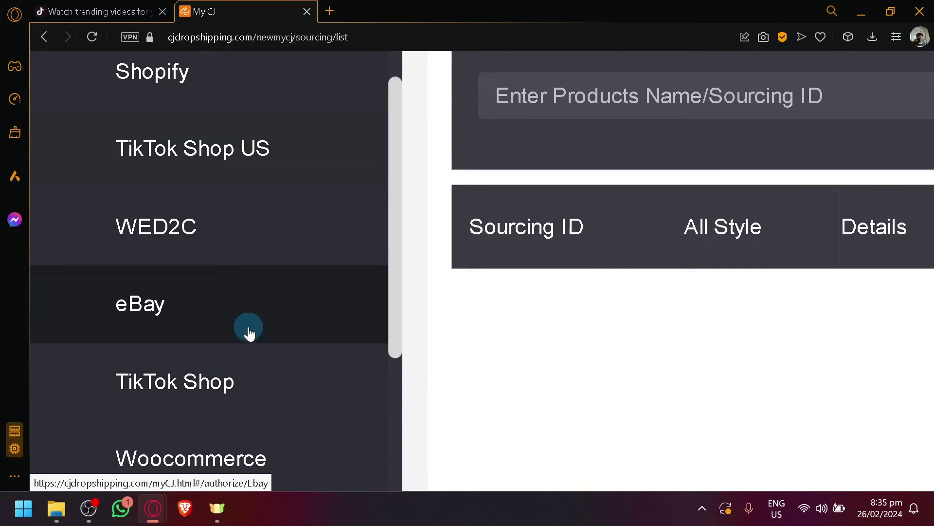
left_click(249, 373)
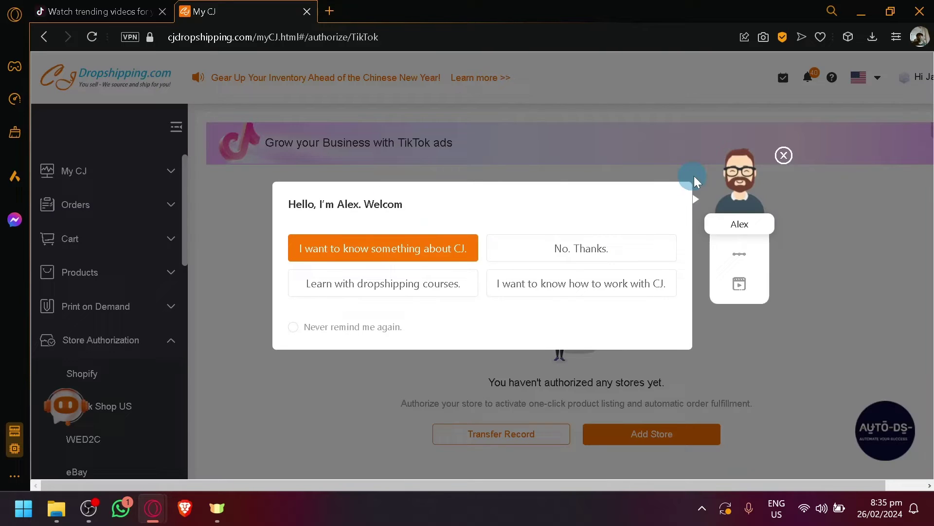
Dismiss the assistant's welcome popup and start adding a new store
left_click(785, 154)
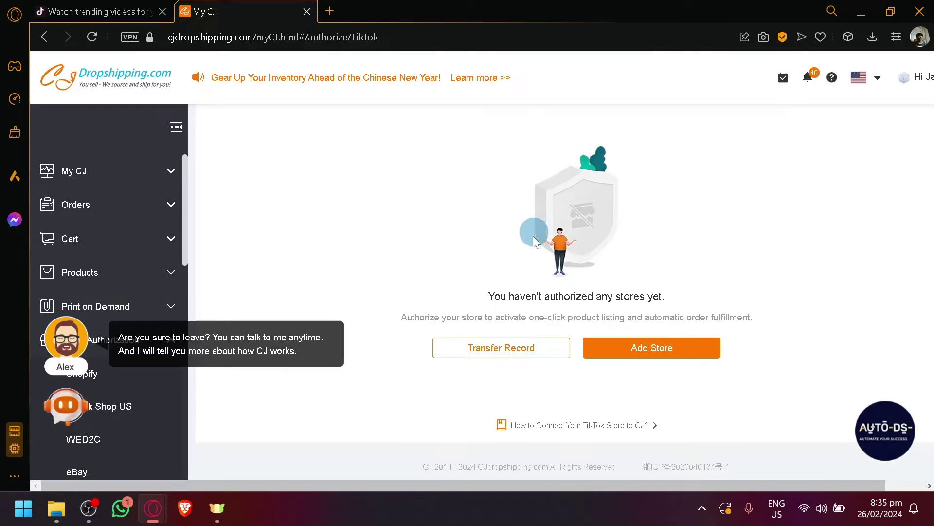
left_click(633, 349)
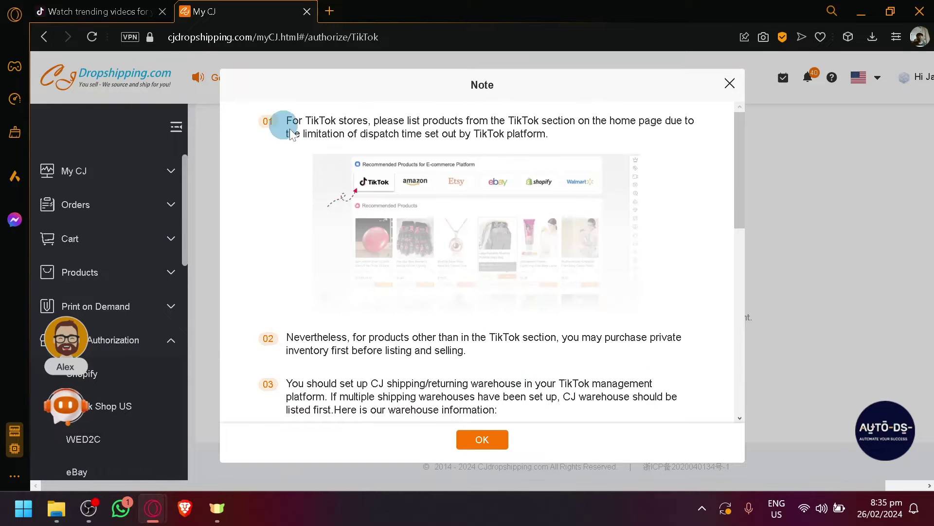
scroll(394, 170, "down", 5)
scroll(403, 188, "up", 5)
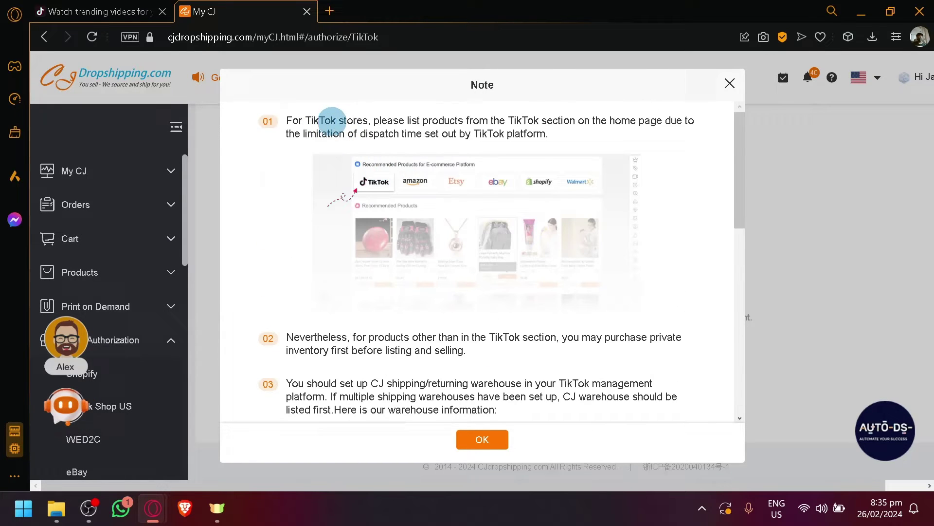
scroll(667, 198, "down", 8)
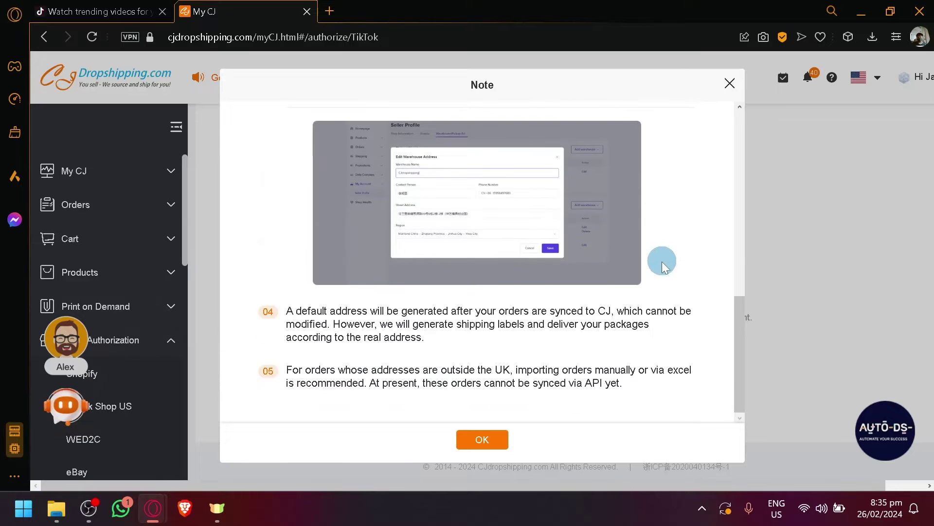
scroll(640, 325, "up", 7)
Read through the note about TikTok listings in the Add Store dialog
scroll(538, 334, "down", 4)
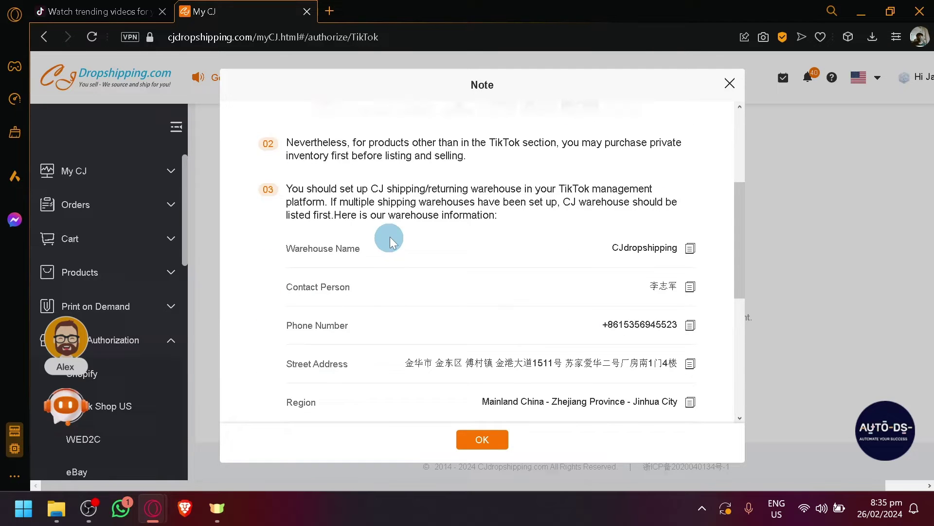
scroll(428, 231, "down", 5)
scroll(431, 292, "down", 1)
scroll(486, 273, "up", 10)
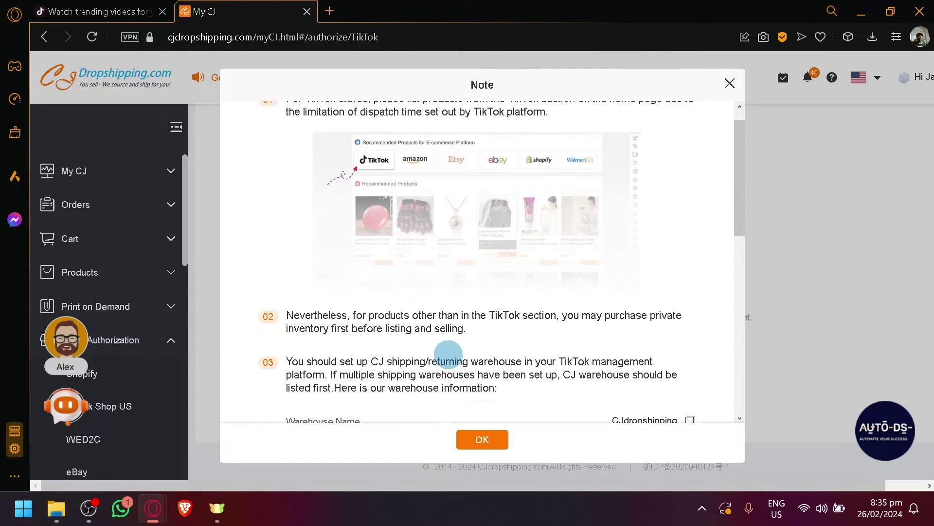
left_click_drag(341, 121, 579, 141)
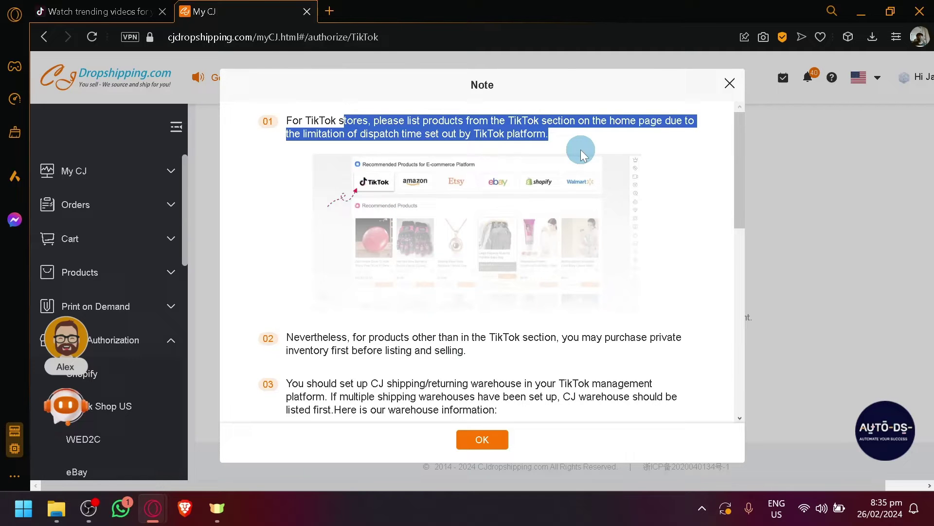
left_click(577, 136)
scroll(502, 316, "down", 4)
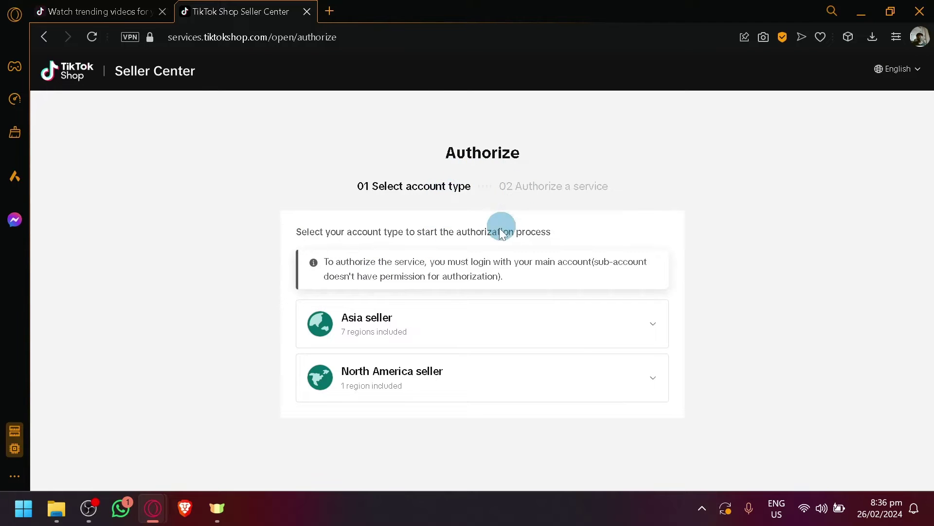
Expand the Asia seller region list and look over the available countries
left_click(413, 335)
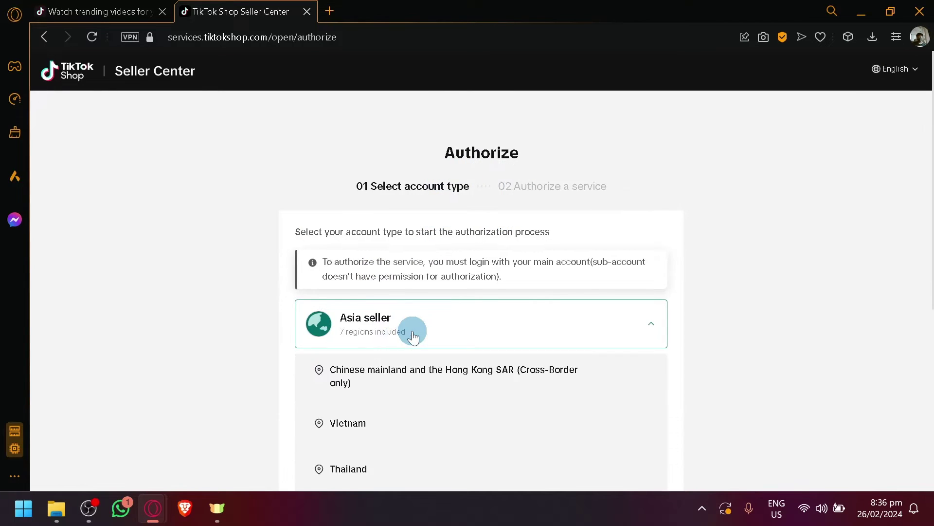
scroll(399, 351, "down", 2)
scroll(418, 243, "down", 2)
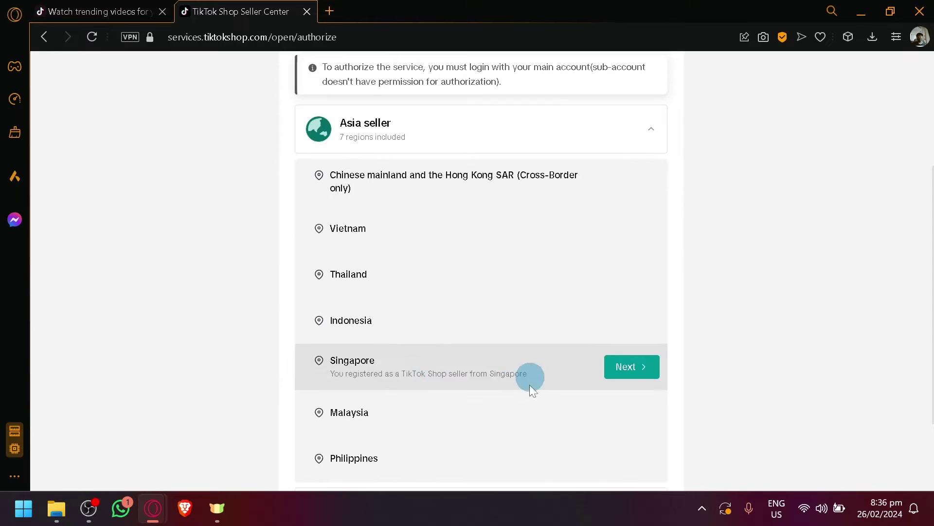
scroll(511, 399, "down", 2)
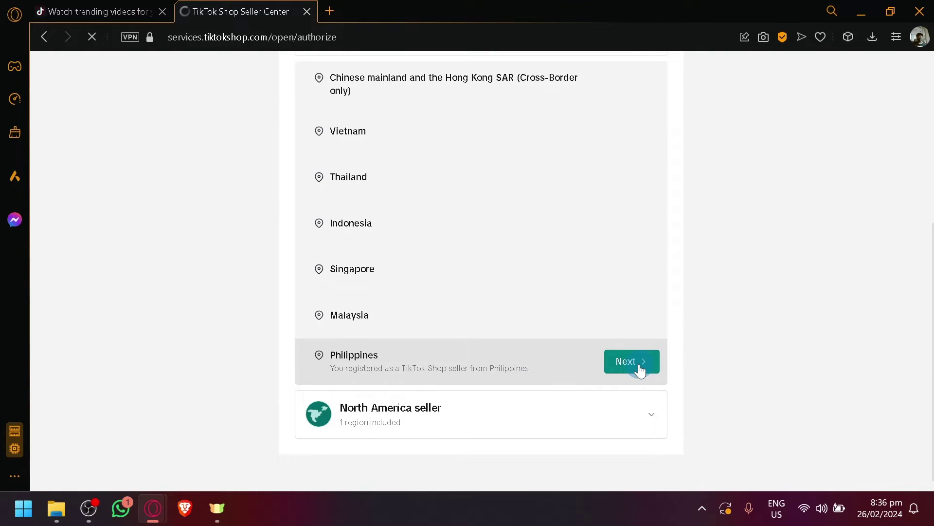
scroll(778, 207, "up", 6)
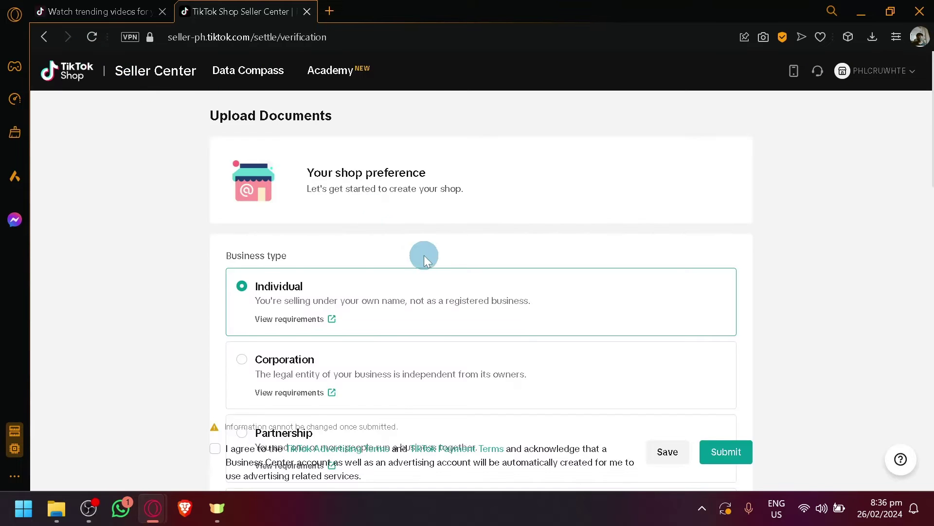
Scroll through the Upload Documents shop-preference form with Individual as business type
scroll(236, 271, "down", 10)
scroll(236, 263, "up", 10)
scroll(239, 265, "down", 15)
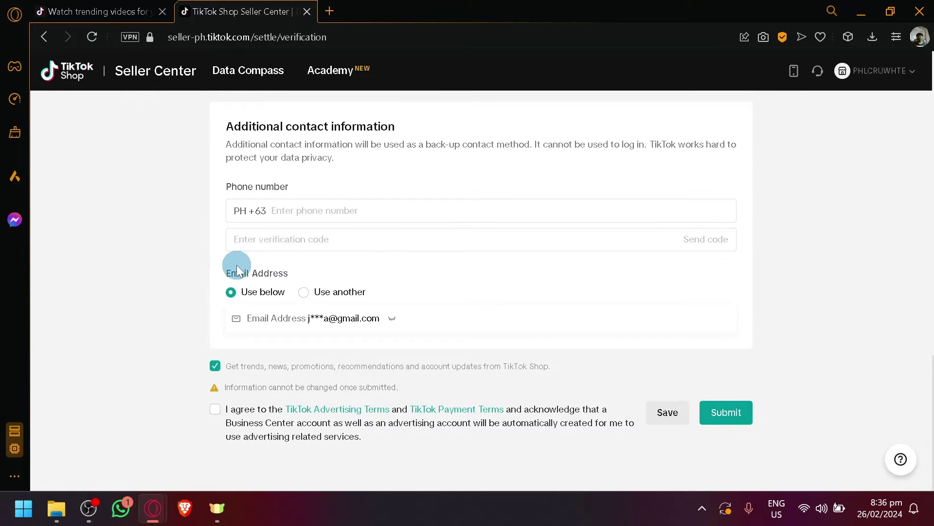
scroll(238, 266, "up", 15)
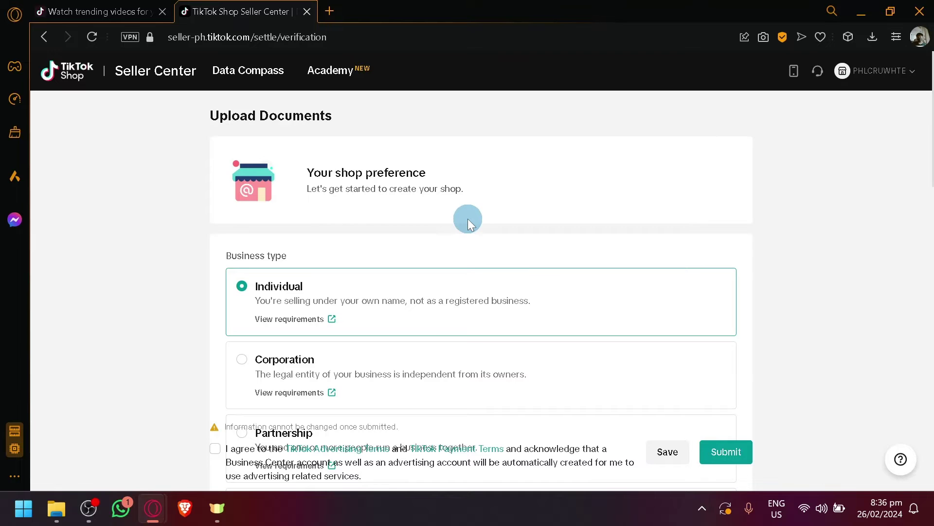
scroll(407, 215, "down", 15)
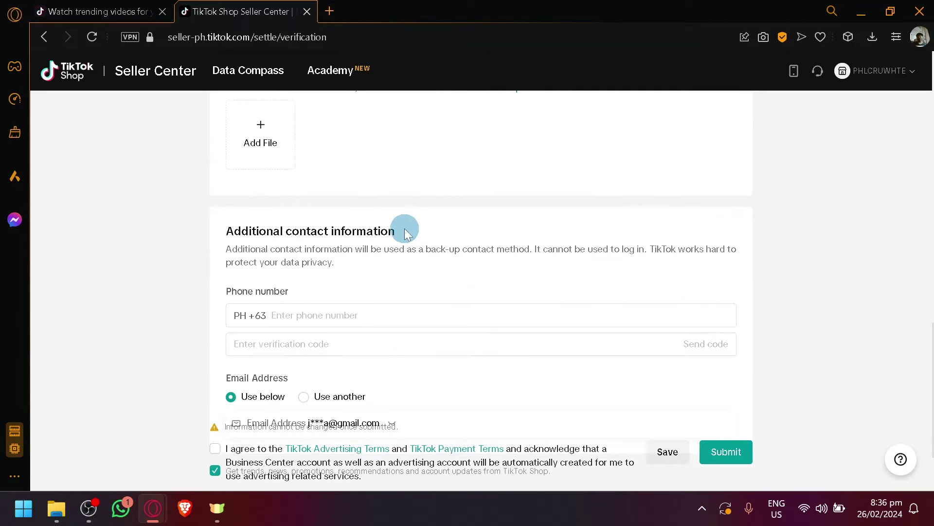
scroll(372, 230, "up", 15)
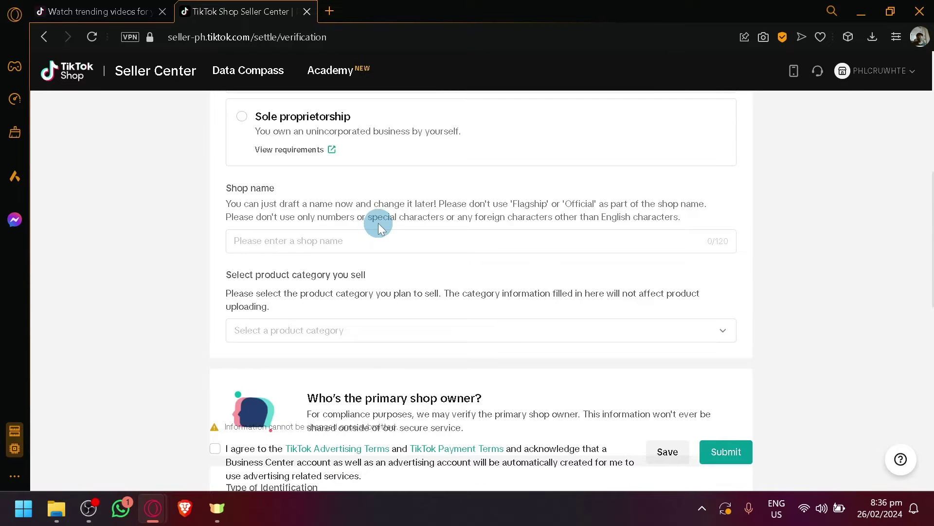
scroll(426, 238, "down", 15)
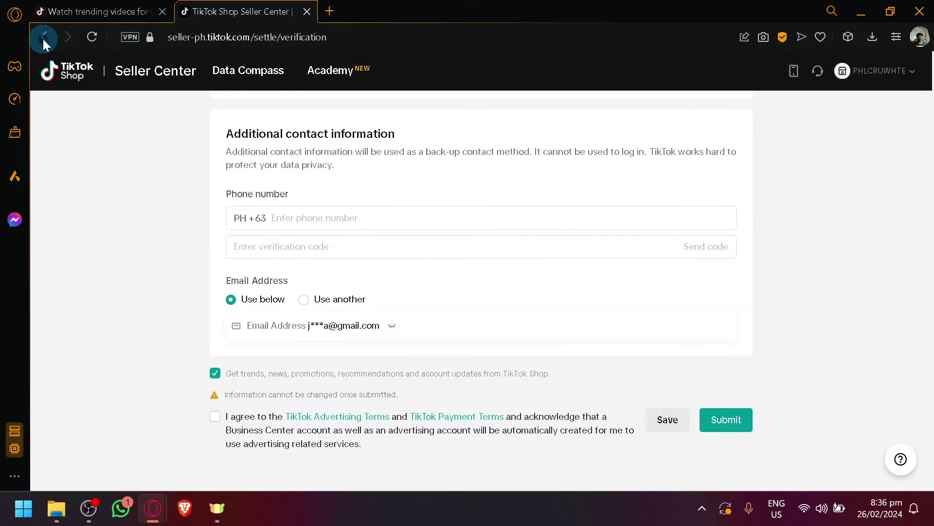
Go back to CJ, dismiss the popup, and open the My CJ dashboard at Activated Stores
left_click(42, 39)
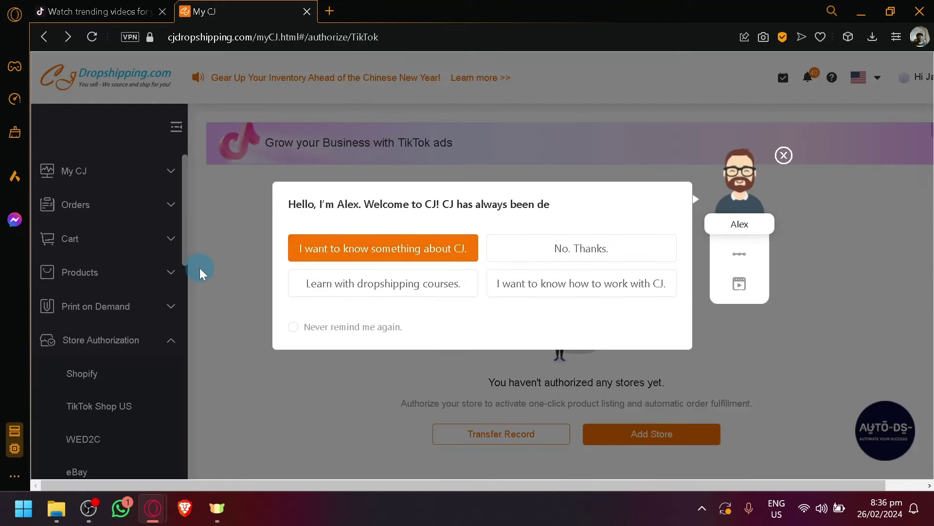
left_click(784, 147)
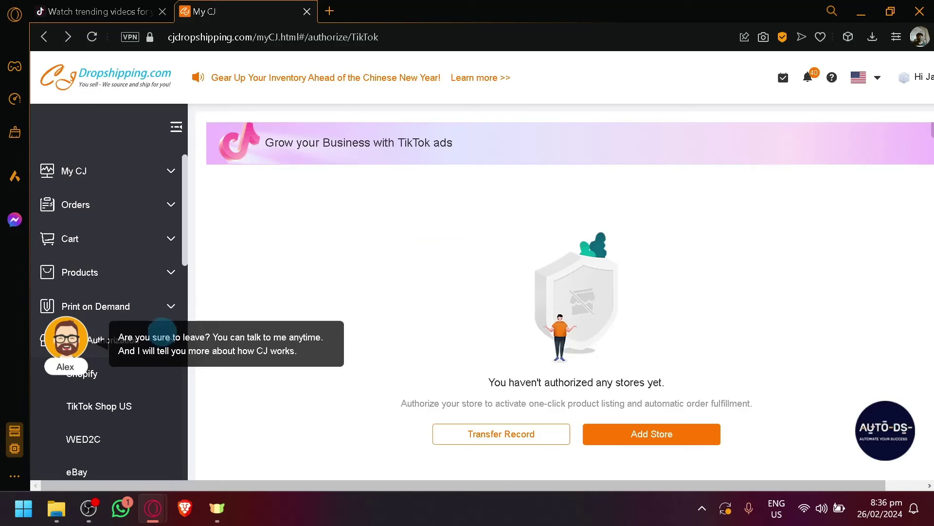
left_click(87, 178)
left_click(109, 204)
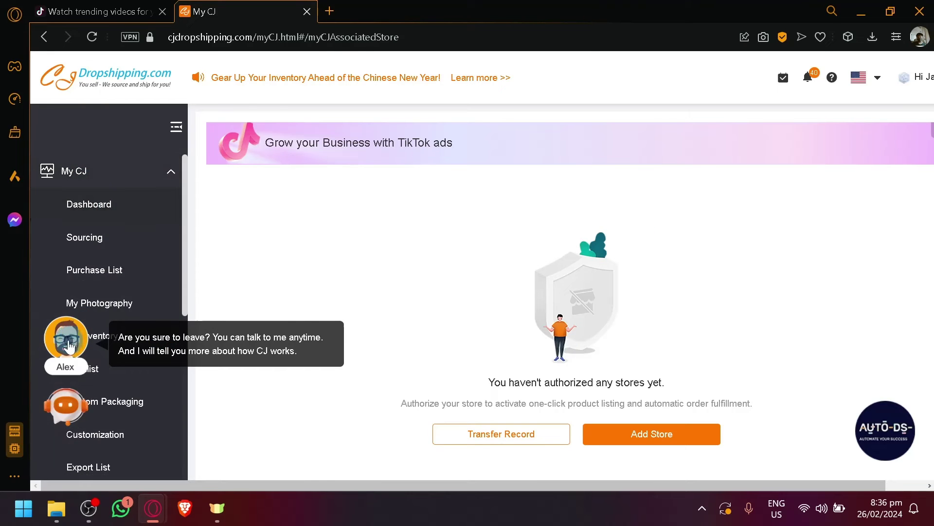
triple_click(803, 202)
left_click(780, 260)
scroll(780, 260, "down", 15)
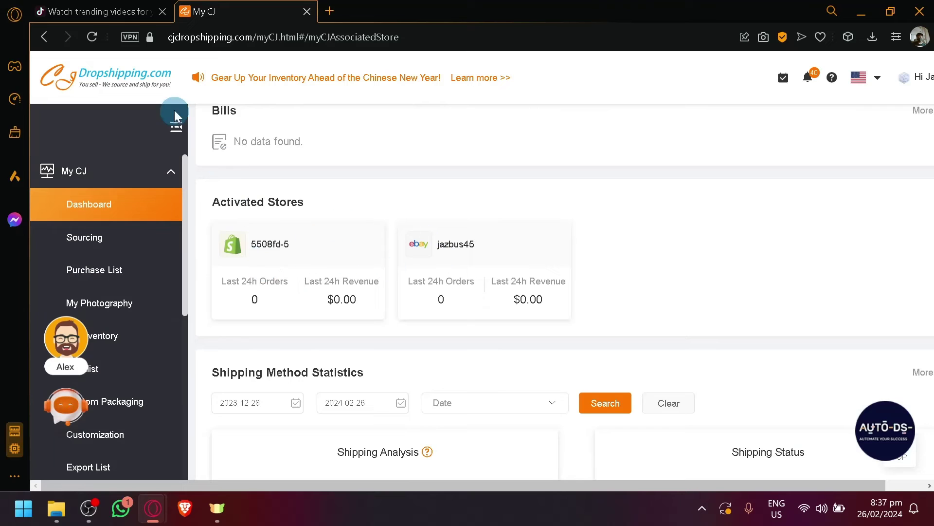
Open the CJ homepage, close the chat popup, and view the full Trending Products list
left_click(131, 87)
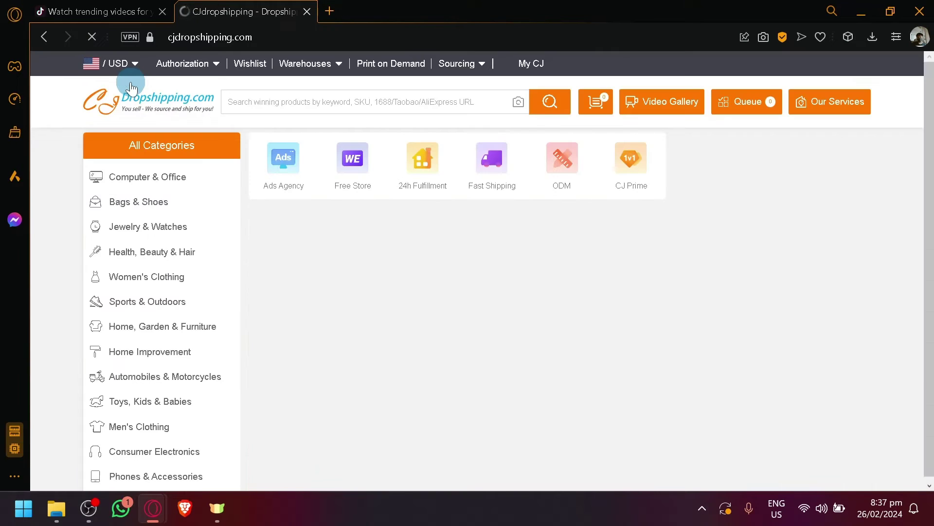
scroll(516, 199, "down", 5)
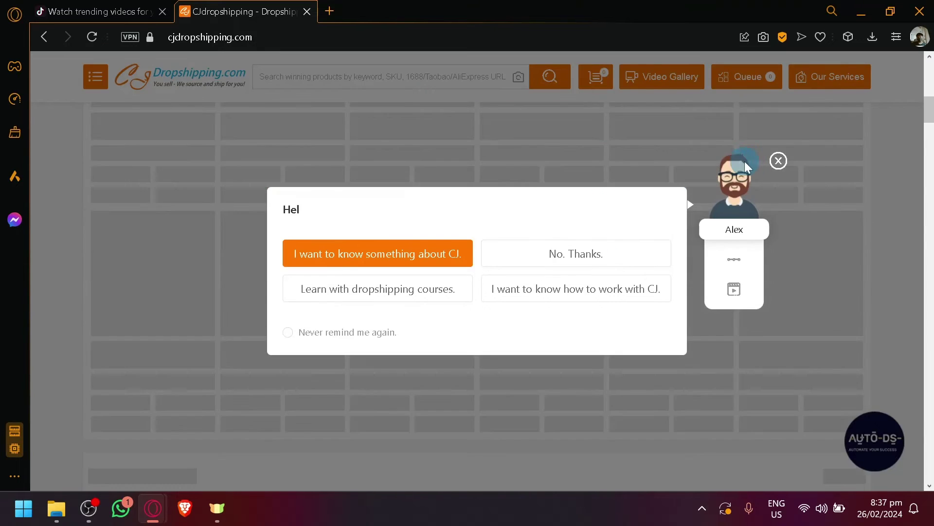
left_click(778, 165)
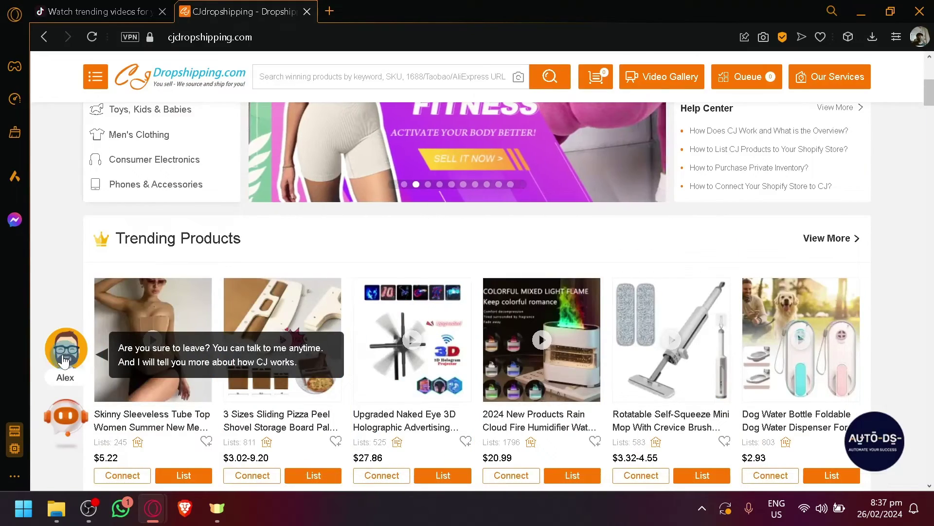
scroll(325, 315, "up", 3)
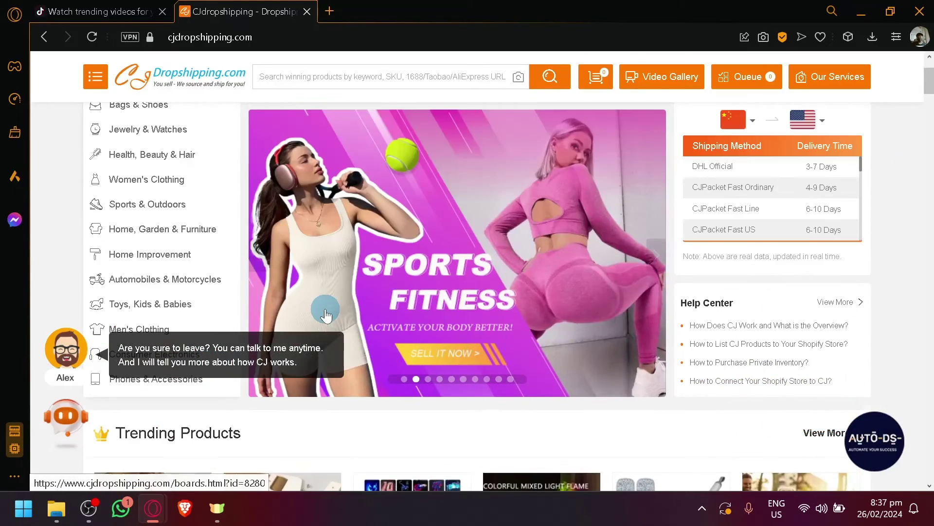
scroll(325, 315, "down", 3)
scroll(325, 316, "down", 2)
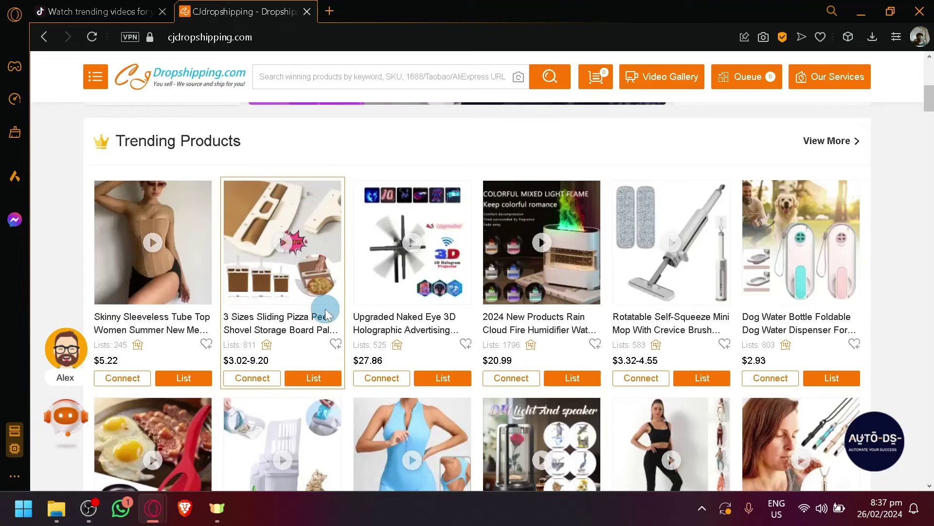
scroll(287, 128, "down", 4)
scroll(384, 277, "up", 10)
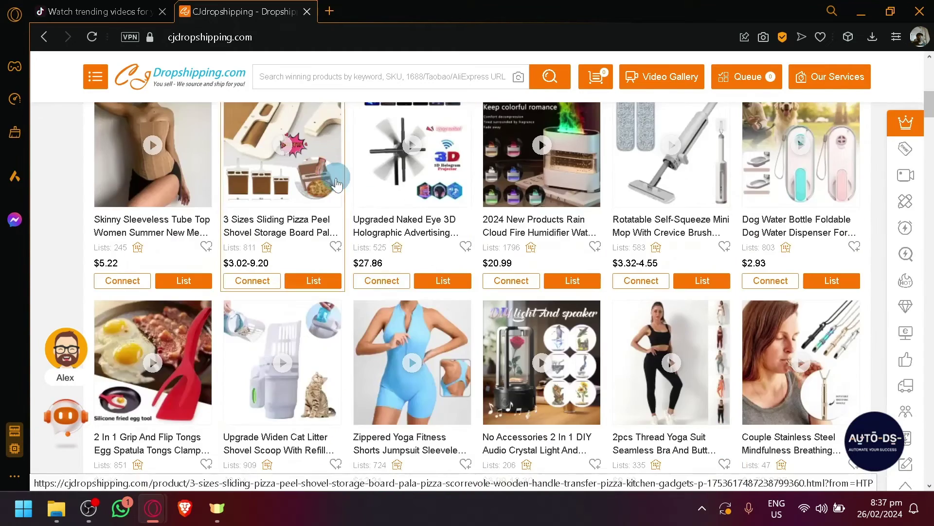
scroll(384, 328, "down", 2)
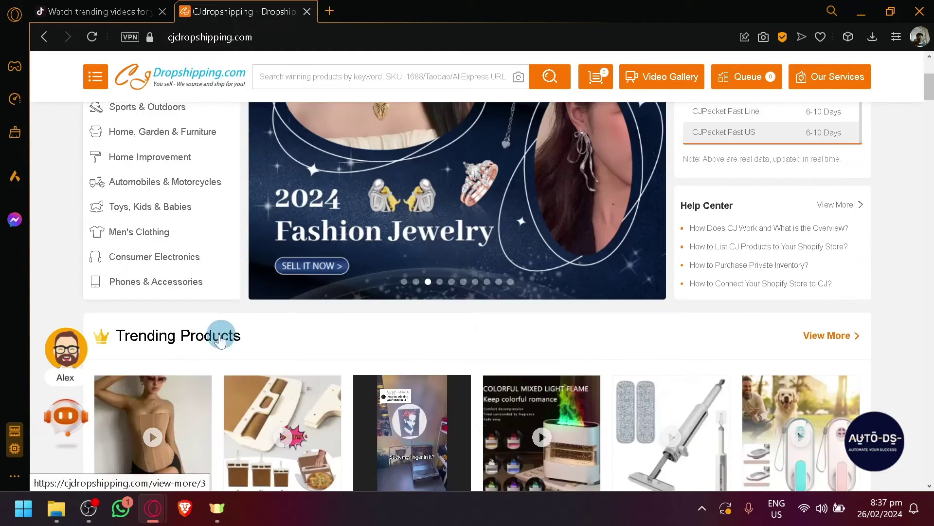
left_click(132, 336)
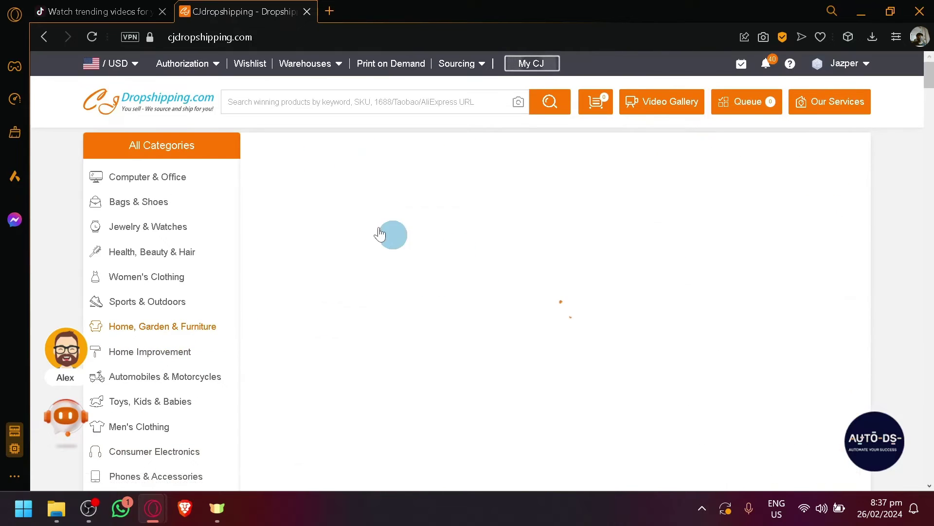
scroll(566, 254, "down", 2)
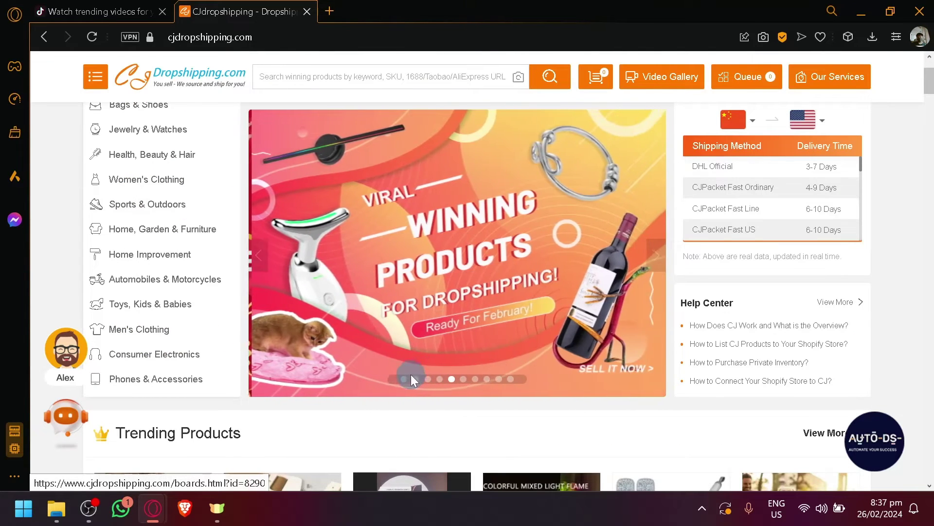
Reset the promo banner to its first slide, then advance to the 2024 Fashion Jewelry slide
left_click(404, 379)
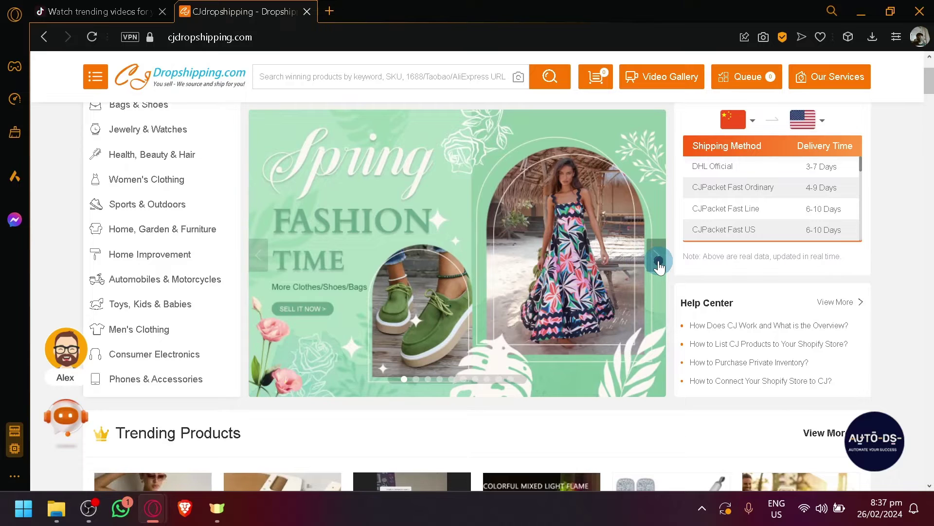
left_click(659, 266)
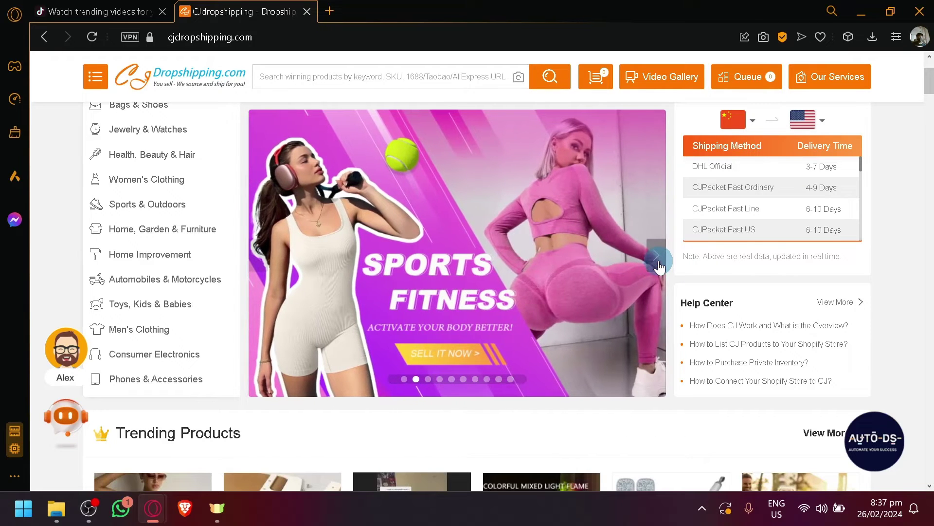
left_click(659, 267)
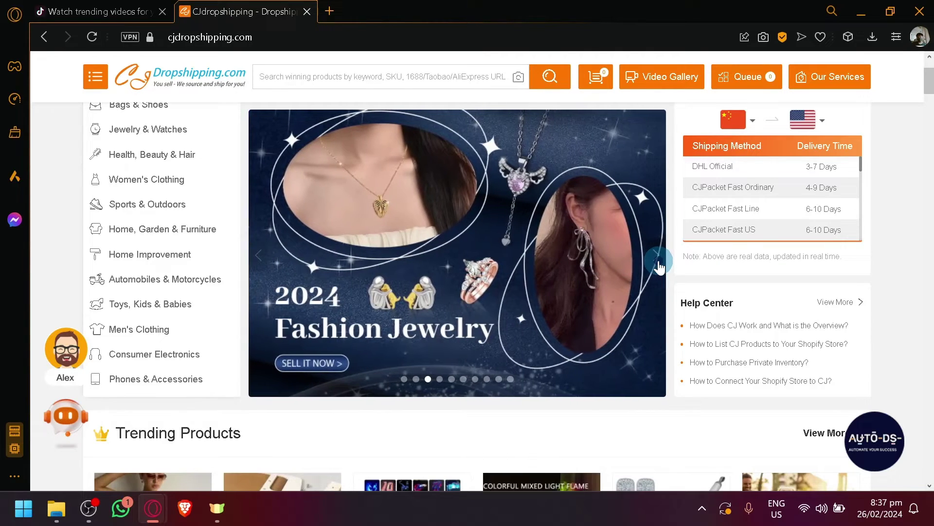
Open the Happy Chinese New Year board and browse its Dropshipping Guide Of 2023 product grid and prices
left_click(659, 267)
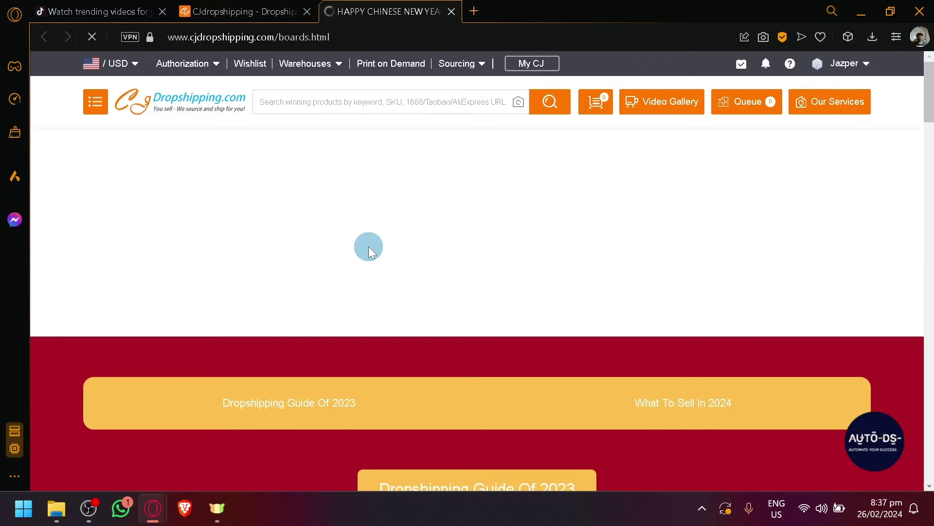
scroll(369, 246, "down", 5)
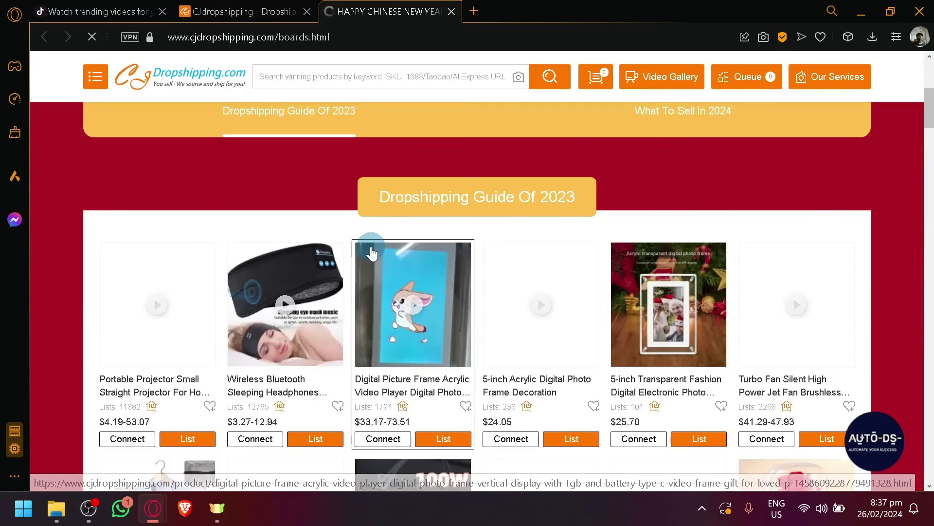
scroll(366, 238, "up", 4)
scroll(366, 238, "up", 2)
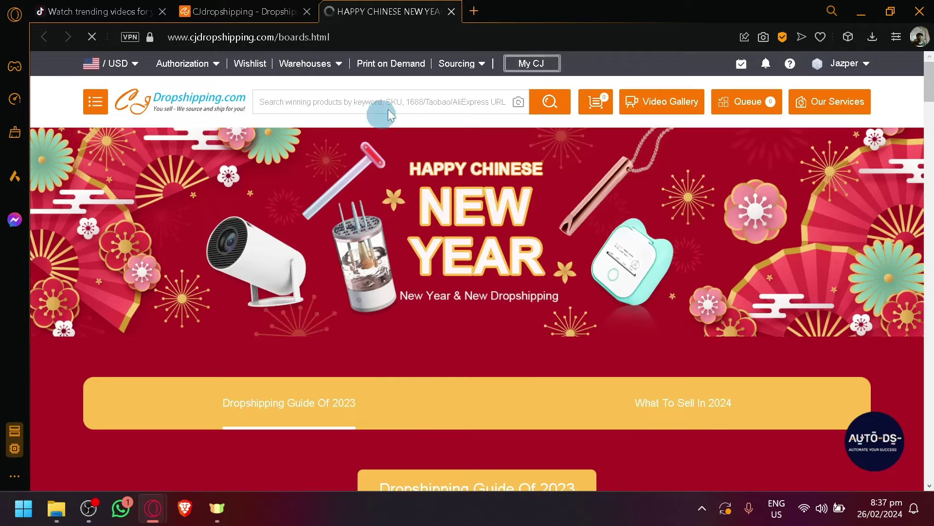
scroll(532, 282, "down", 2)
scroll(532, 283, "down", 5)
scroll(730, 219, "up", 3)
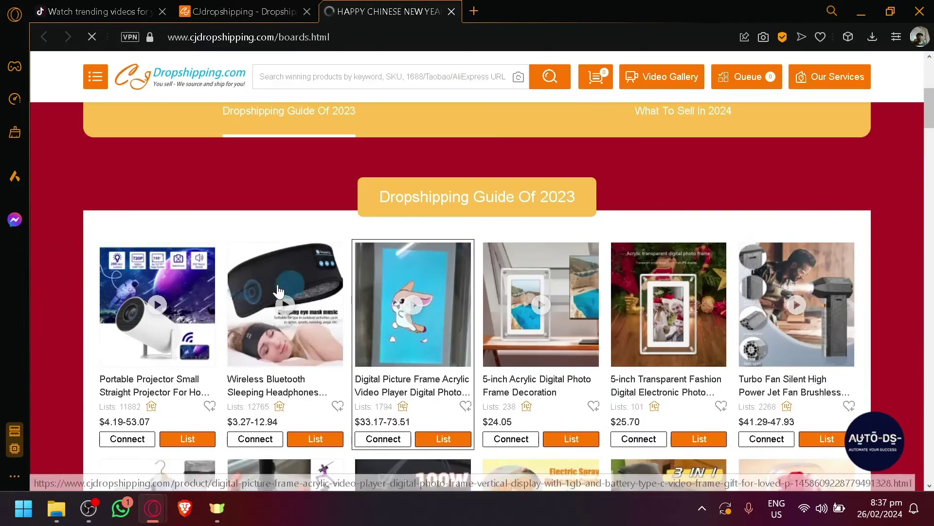
scroll(827, 195, "down", 3)
scroll(827, 272, "down", 8)
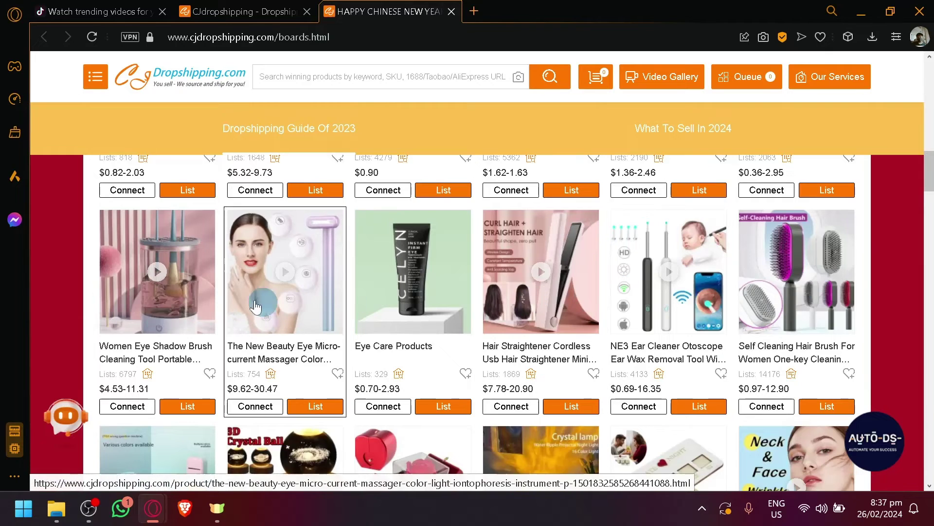
left_click(122, 5)
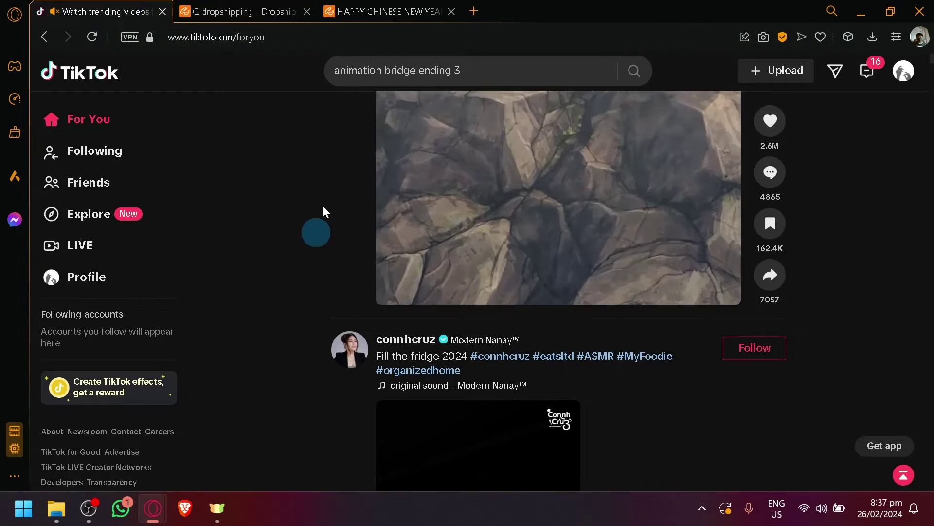
scroll(308, 316, "down", 4)
scroll(312, 305, "up", 6)
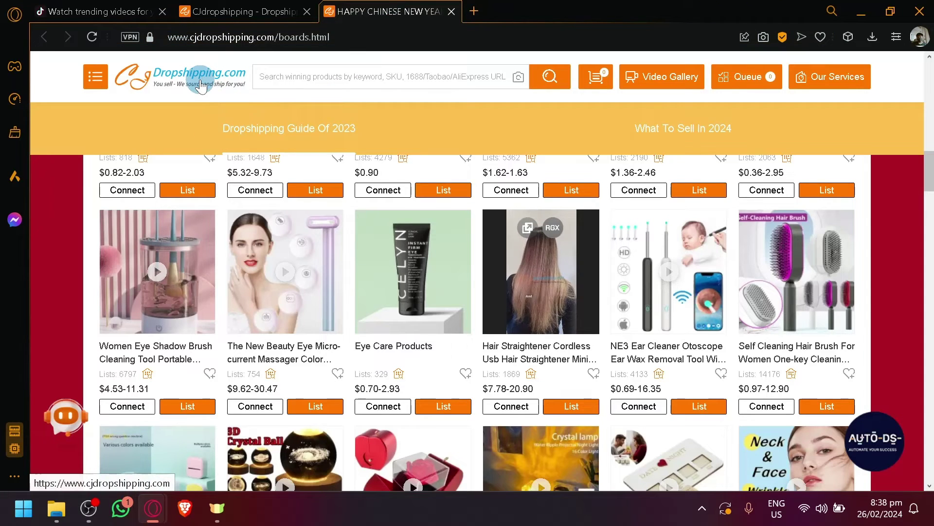
Scroll the boards page back to the 5-inch digital photo frame cards
scroll(372, 281, "down", 8)
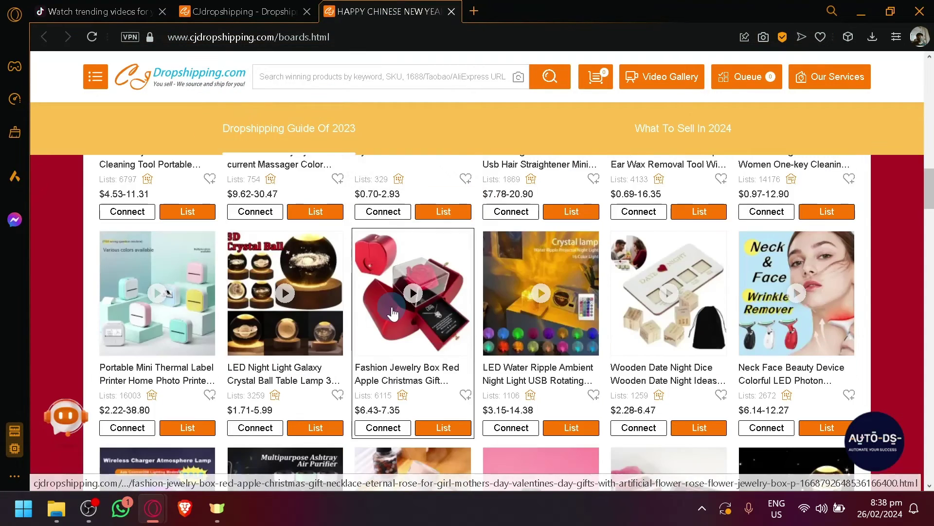
scroll(452, 331, "up", 15)
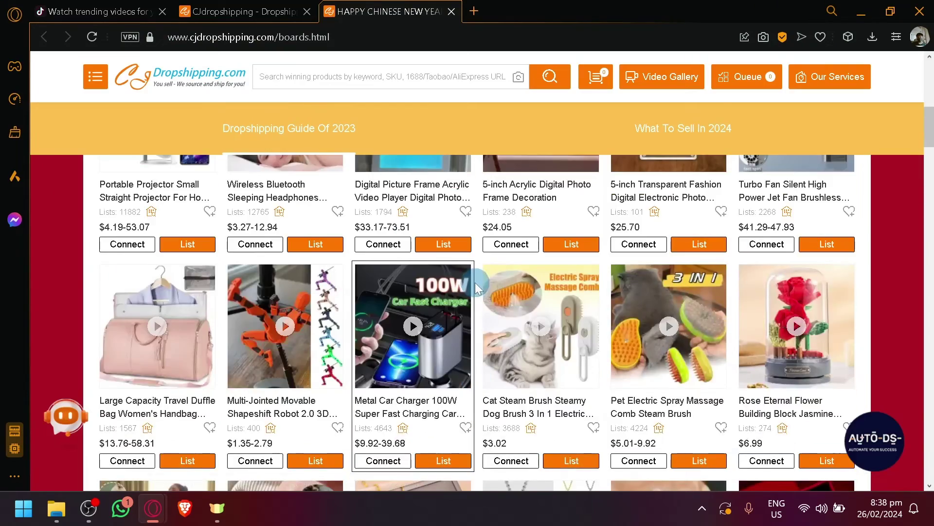
scroll(436, 235, "down", 6)
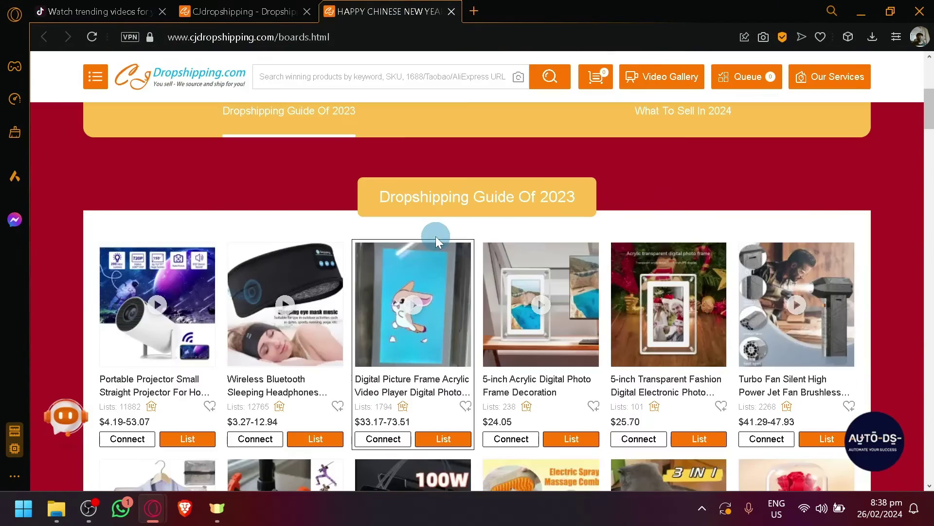
scroll(465, 208, "down", 2)
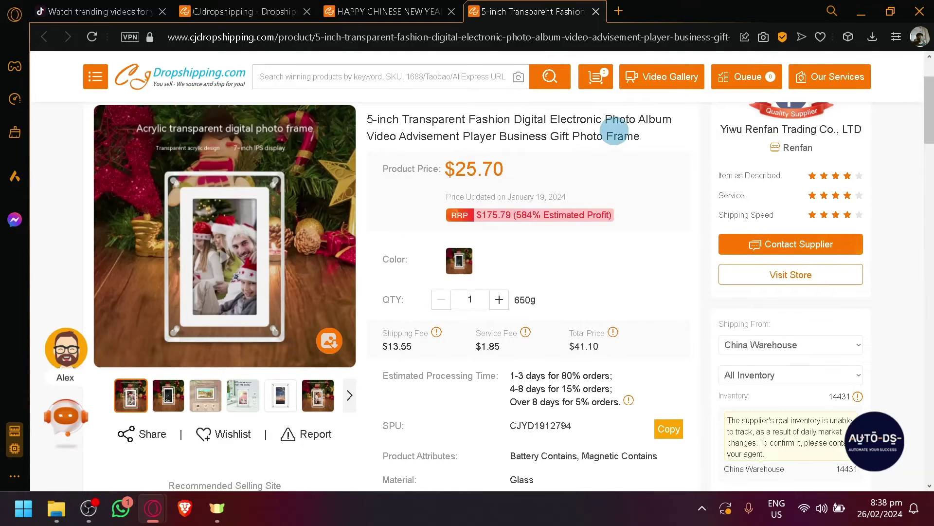
Review the 5-inch Transparent Fashion photo frame's details and start listing it to a store
scroll(389, 302, "down", 2)
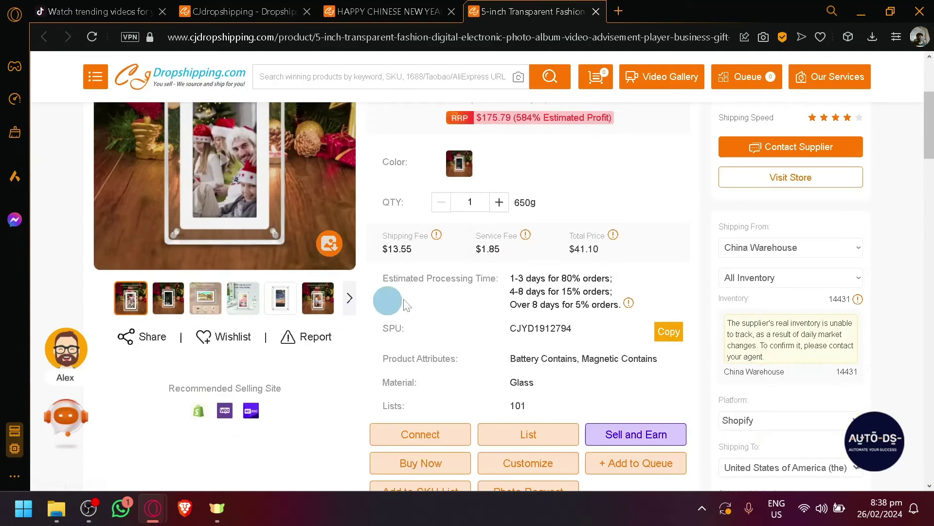
scroll(536, 331, "down", 2)
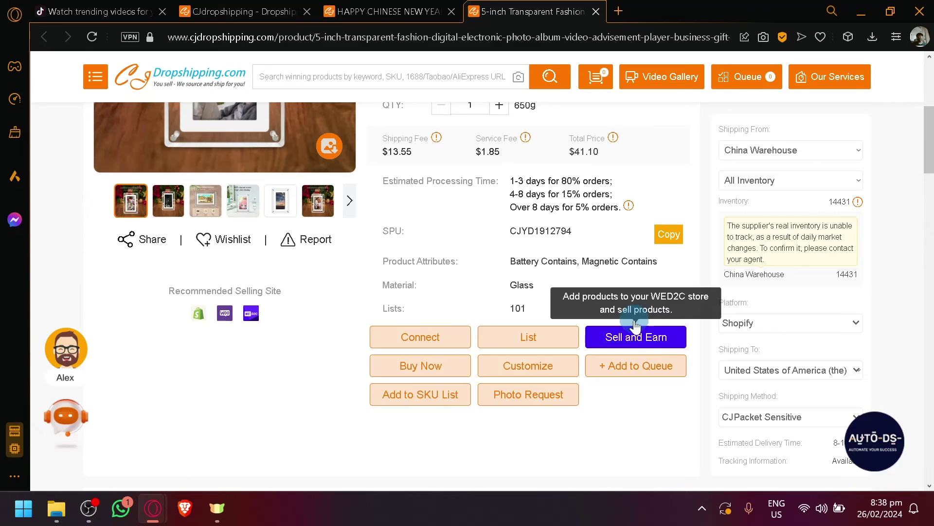
scroll(553, 273, "down", 2)
scroll(562, 324, "up", 4)
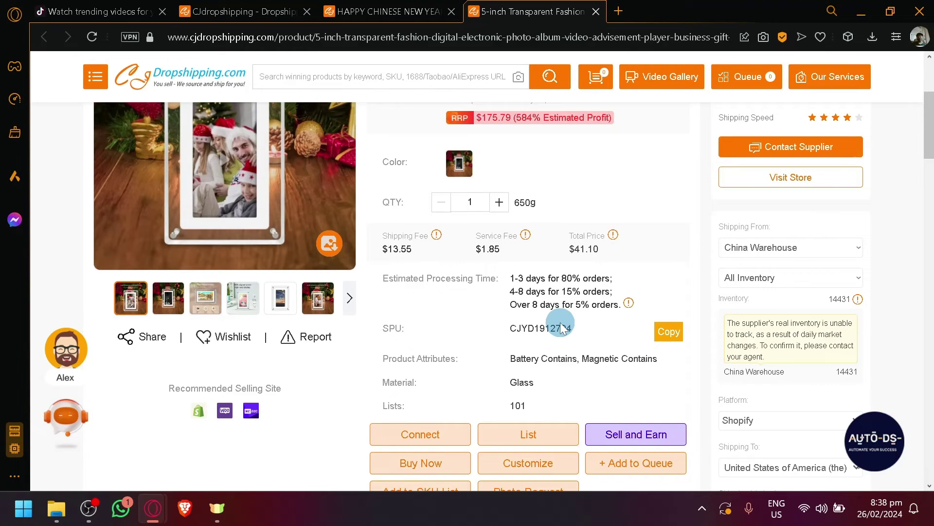
scroll(541, 360, "down", 2)
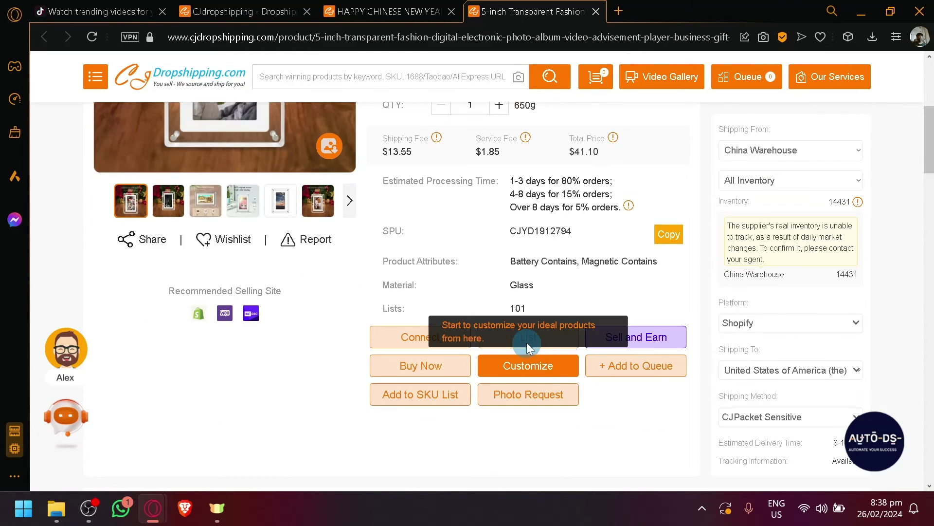
left_click(550, 341)
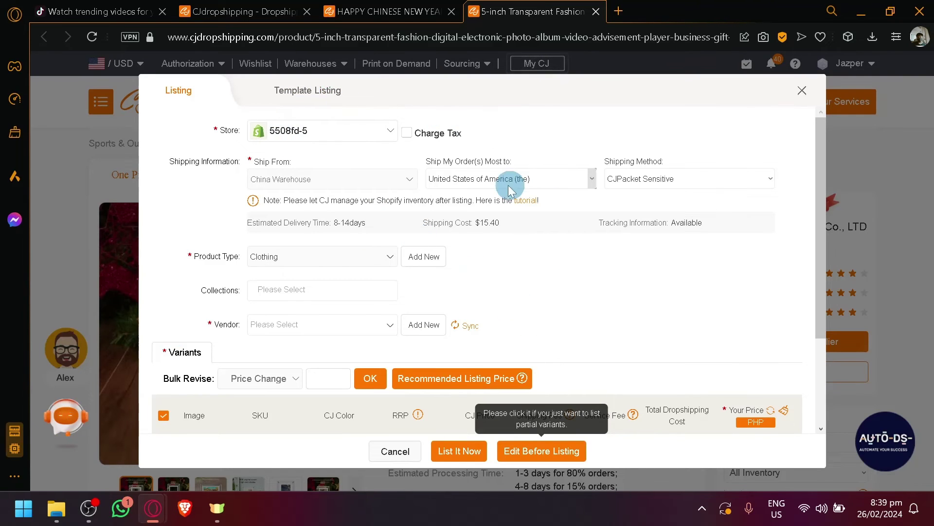
Keep store 5508fd-5 and set the variant's price to 2000 PHP (about $35.49)
left_click(390, 132)
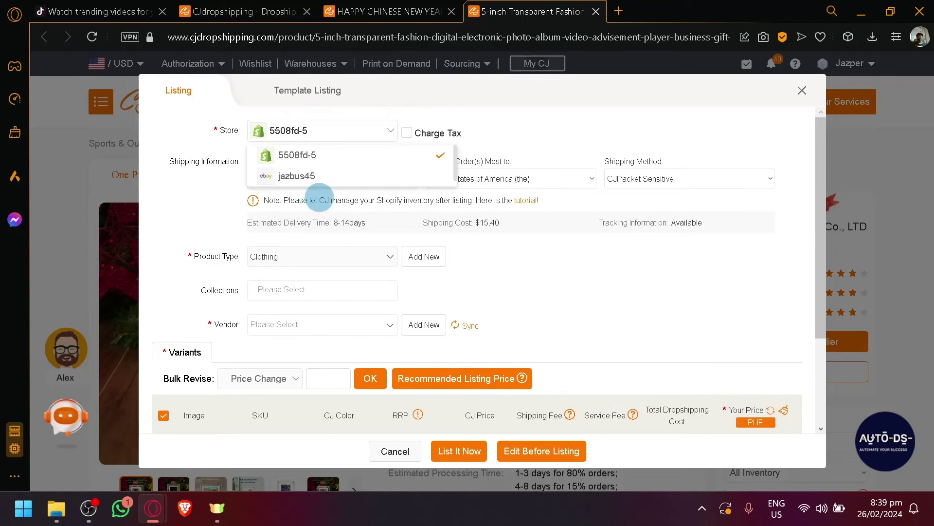
left_click(686, 330)
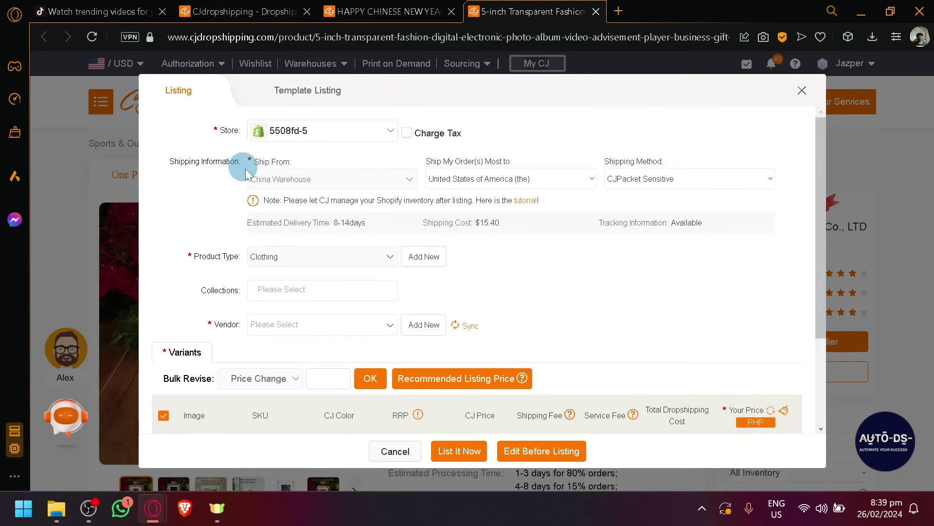
scroll(424, 250, "down", 2)
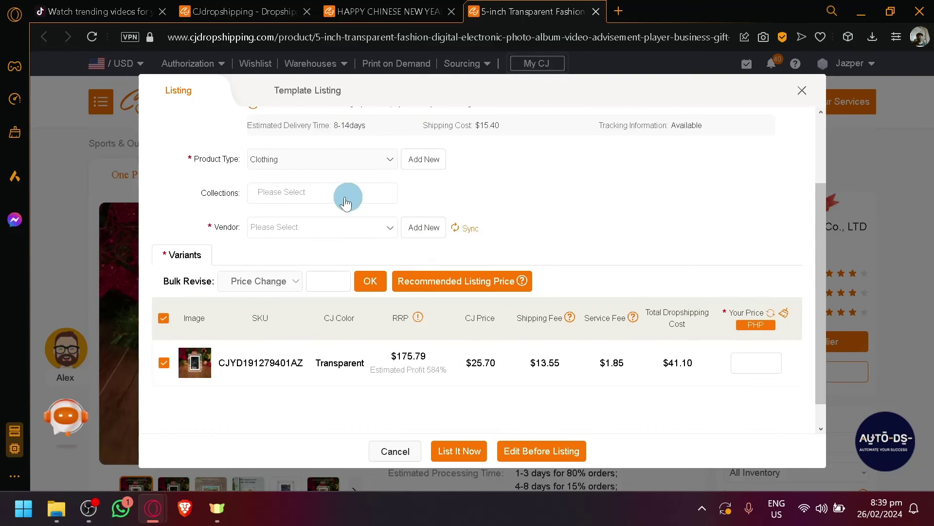
scroll(346, 202, "down", 1)
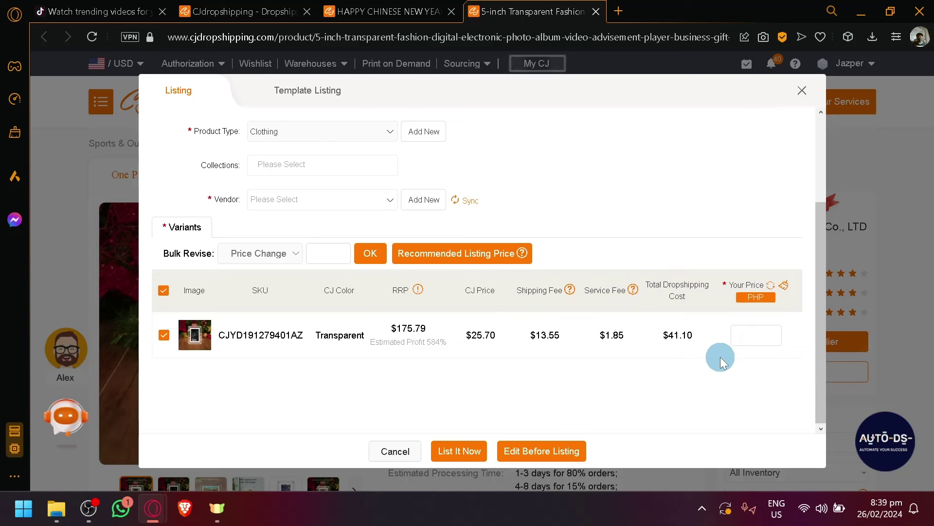
type("2000")
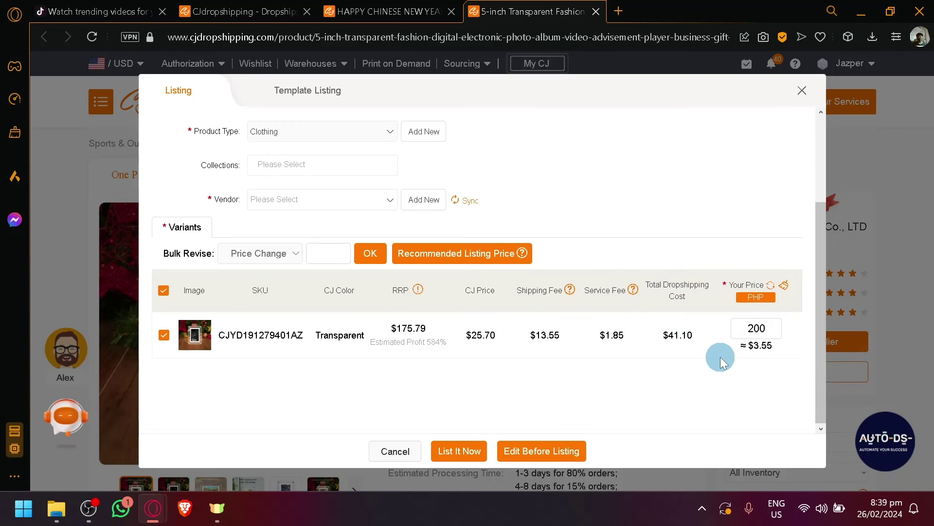
left_click(720, 357)
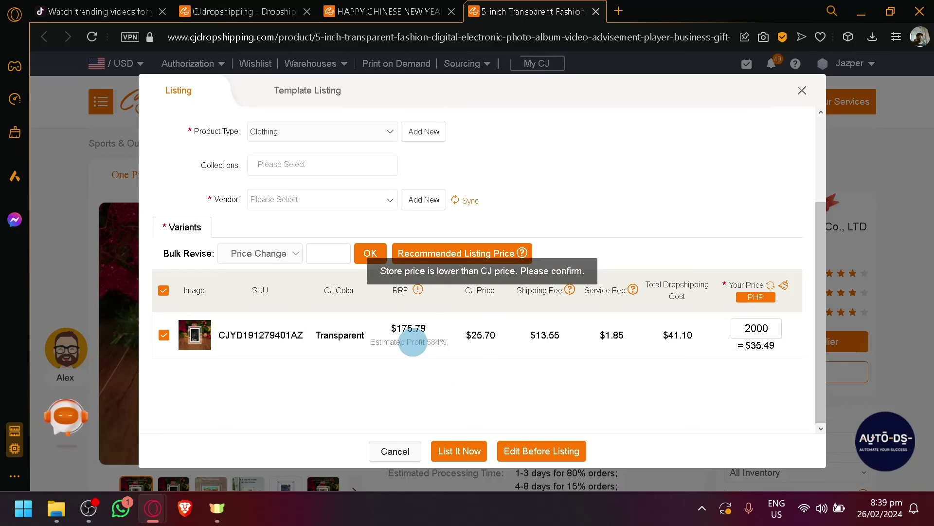
double_click(404, 335)
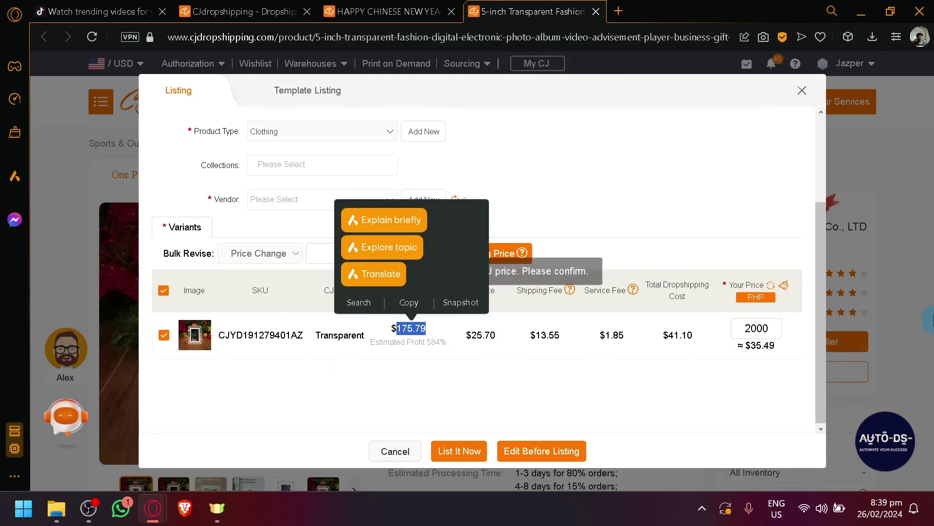
Close the listing form without listing and return to the CJ Dropshipping homepage
left_click(802, 92)
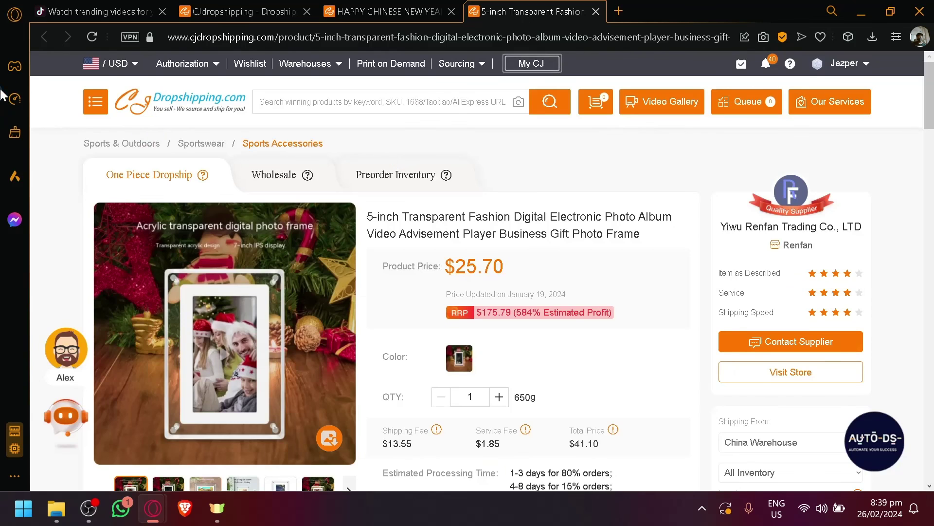
left_click(159, 106)
scroll(469, 295, "down", 10)
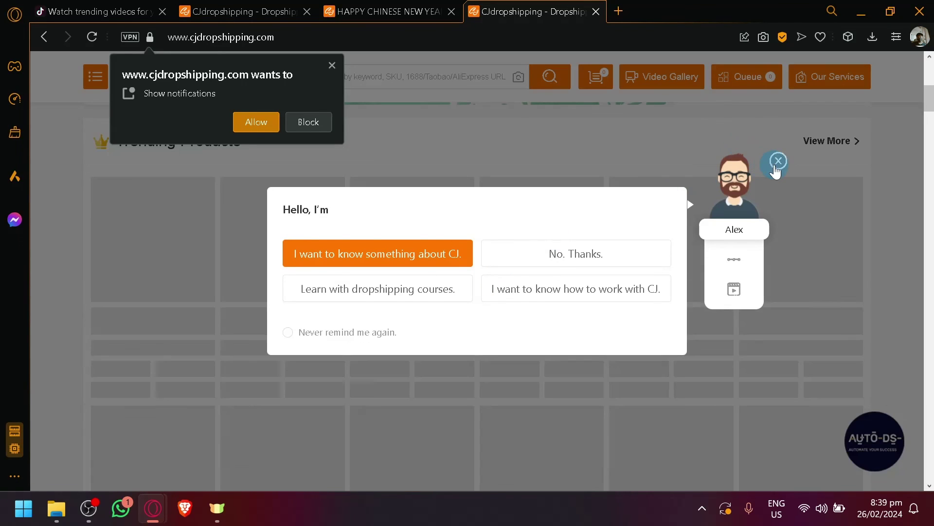
Dismiss the chat assistant and notification prompts, then bring Trending Products into view
left_click(775, 165)
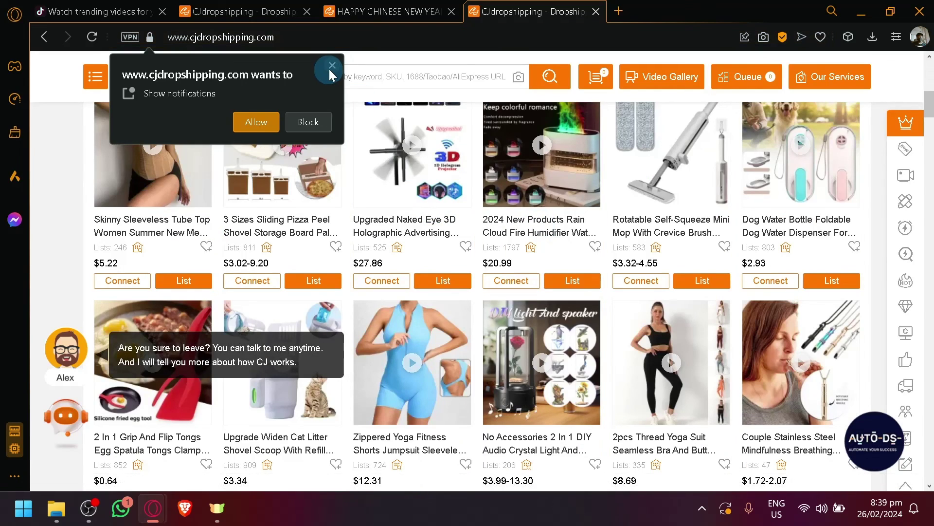
left_click(330, 67)
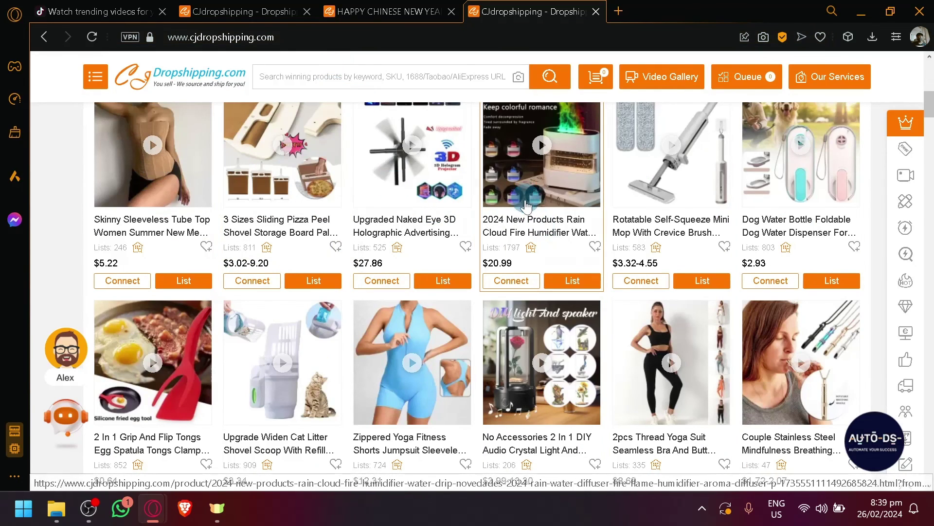
scroll(326, 380, "up", 5)
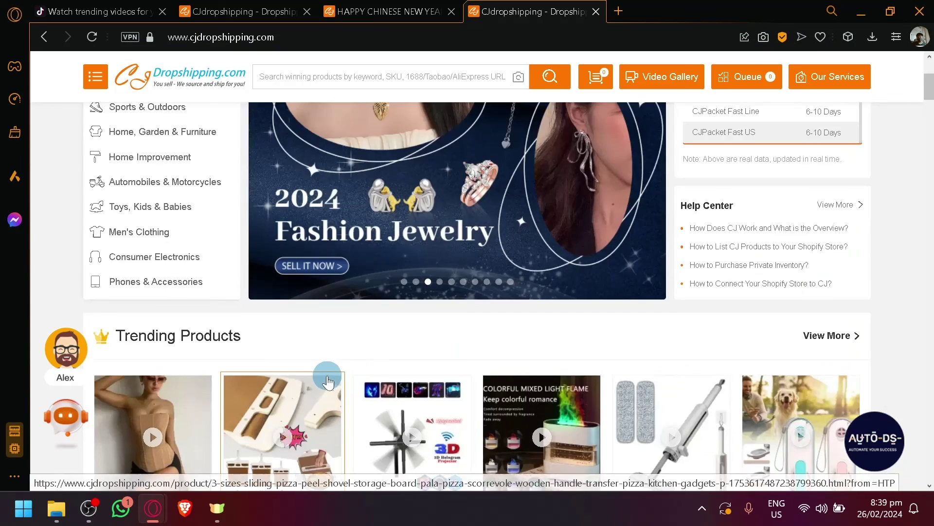
scroll(200, 328, "up", 4)
scroll(200, 329, "down", 7)
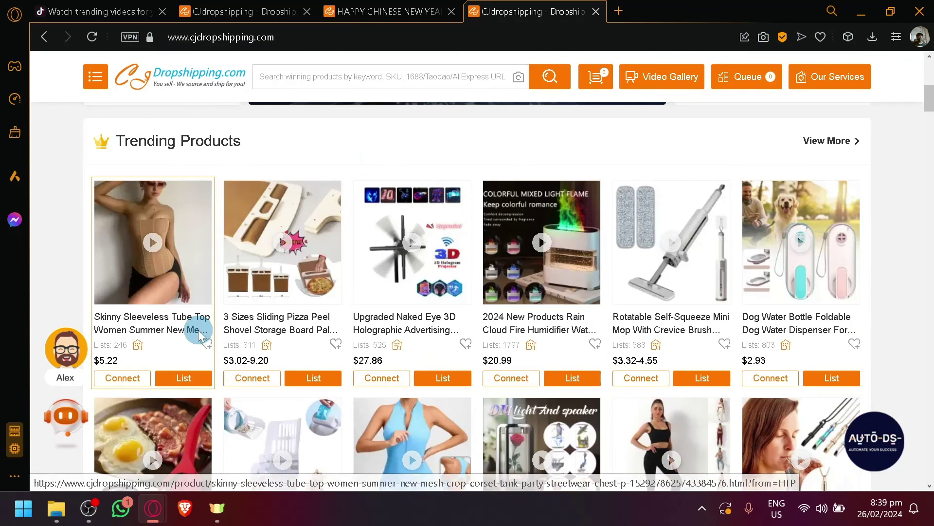